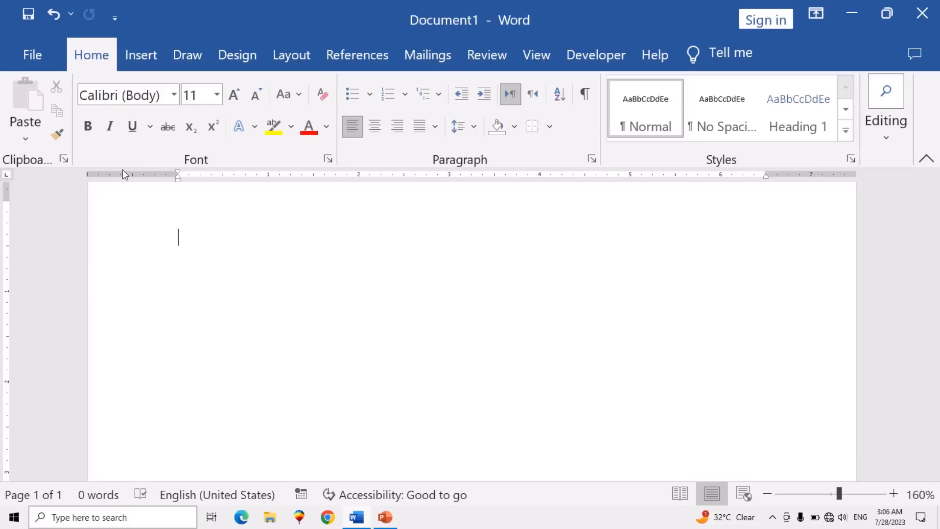
Insert a table with two columns and two rows, and resize it to about 5.3" wide and 1.5" tall
left_click(146, 59)
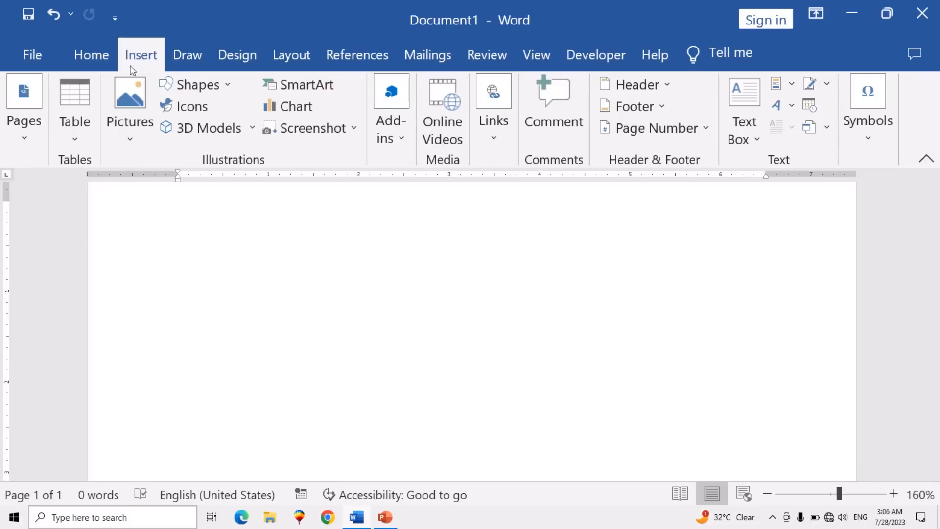
left_click(76, 130)
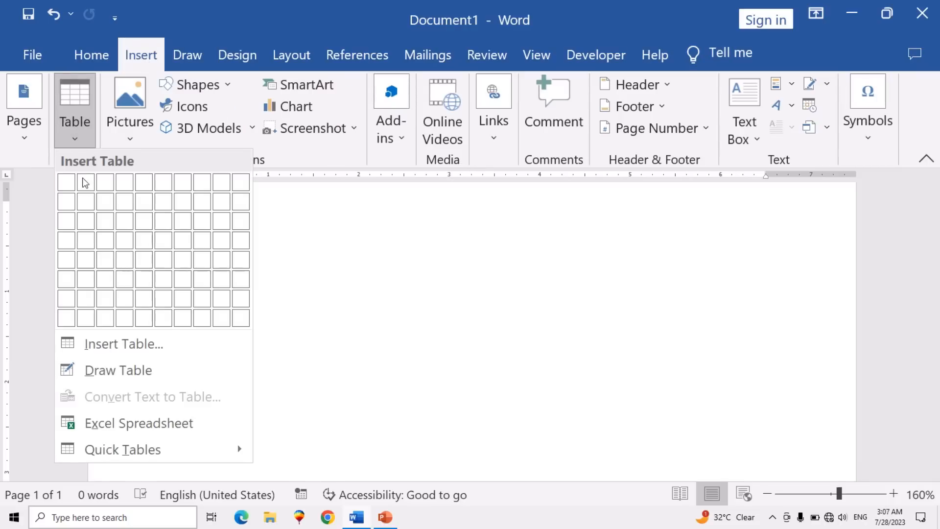
left_click(86, 201)
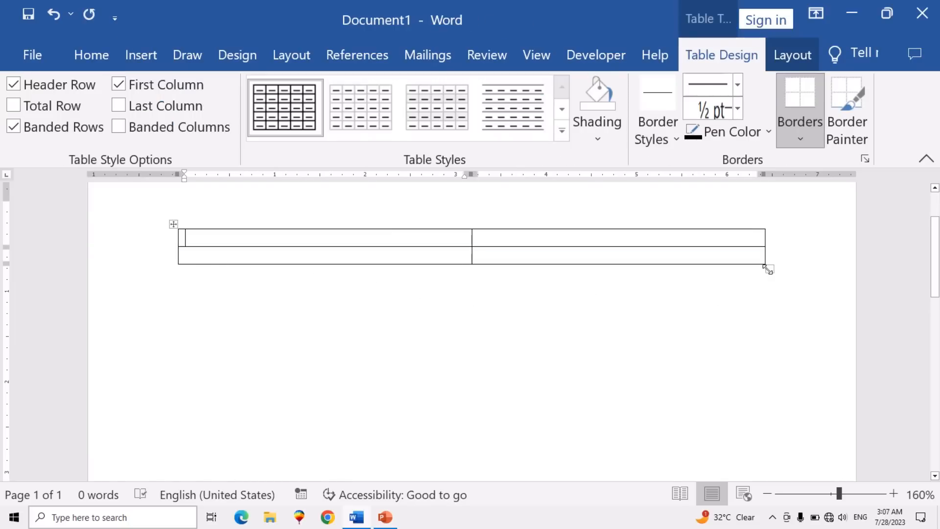
left_click_drag(767, 274, 756, 352)
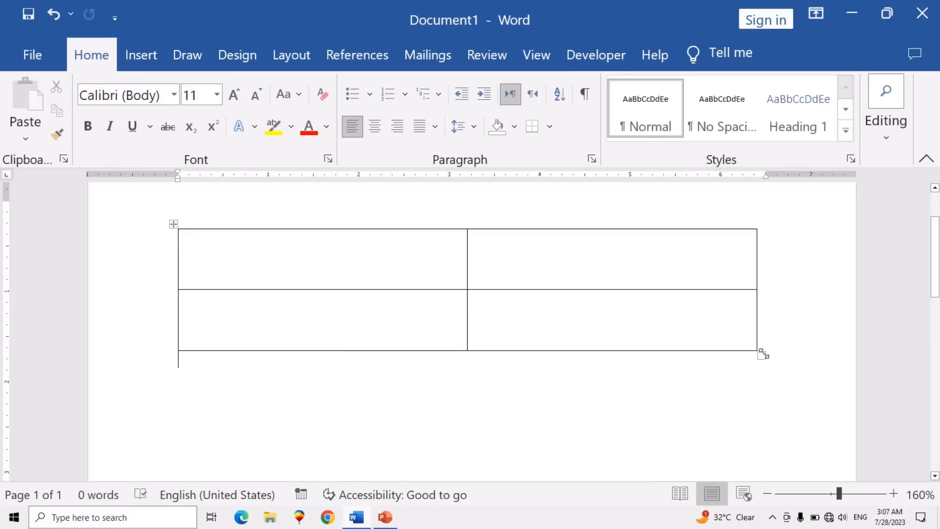
left_click_drag(761, 355, 656, 369)
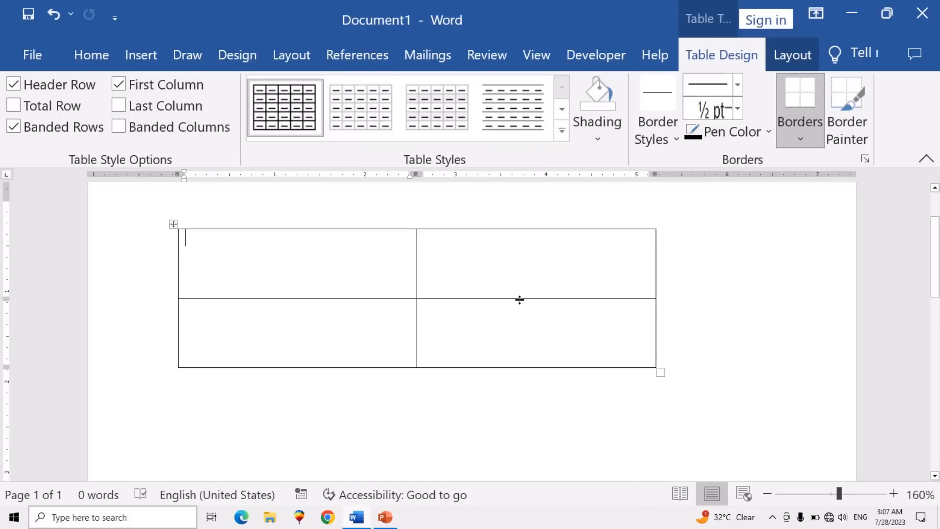
Resize the table's first row to about 0.31" high, its second row to about 0.93", and its first column to about 1" wide
left_click_drag(520, 299, 527, 257)
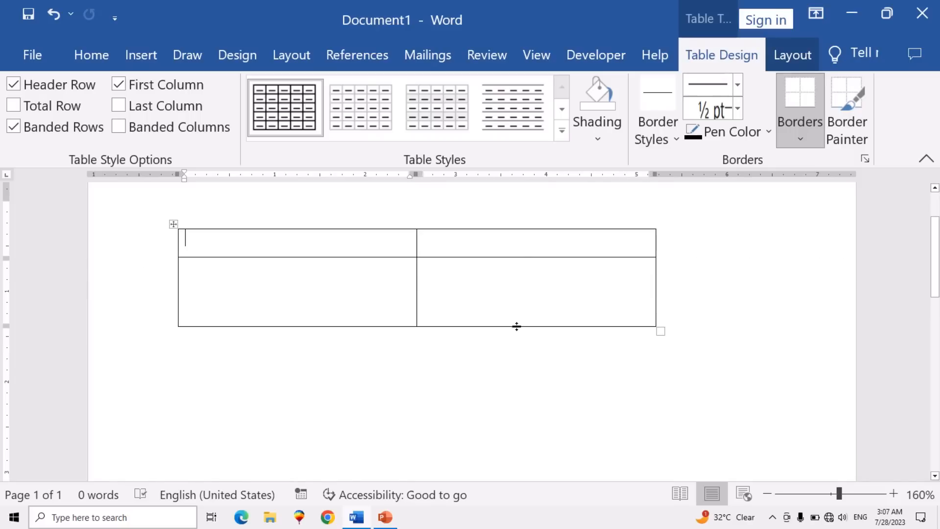
left_click_drag(516, 325, 522, 342)
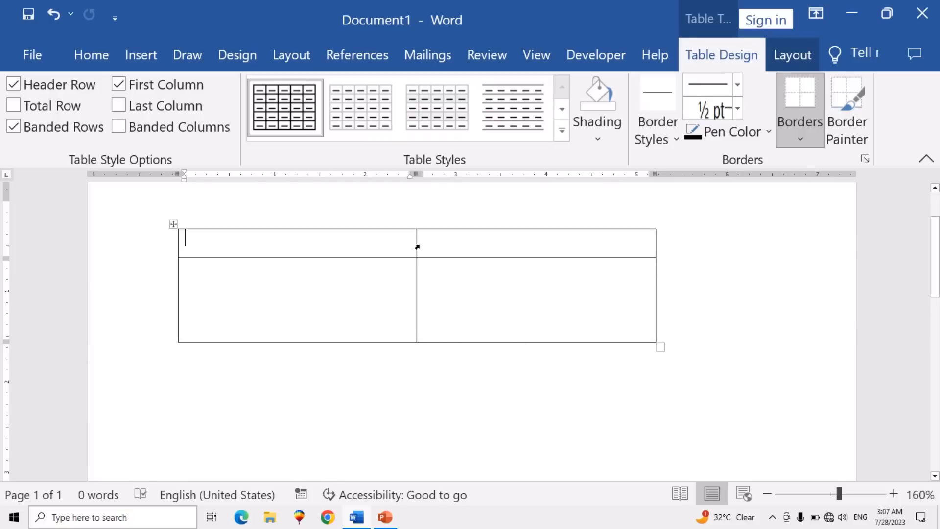
left_click_drag(413, 241, 269, 243)
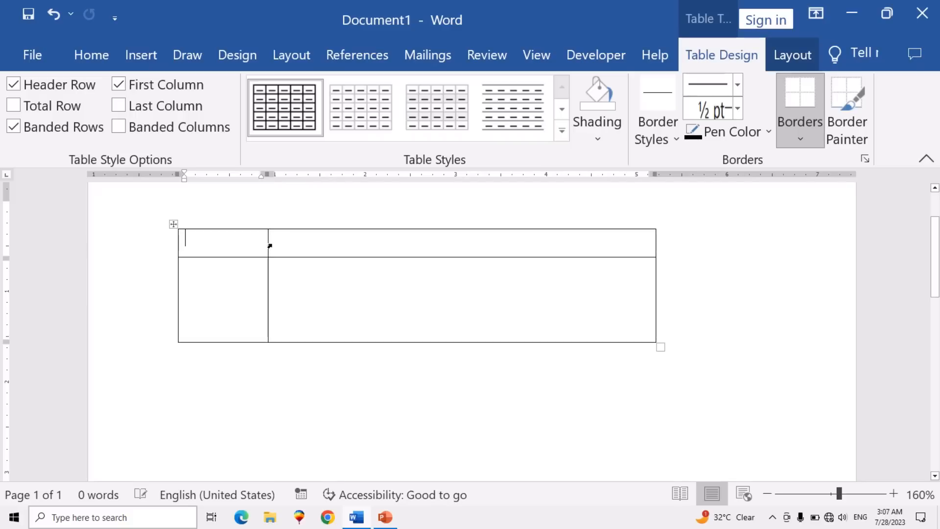
Insert a new row above the table's first row
left_click(327, 244)
right_click(522, 244)
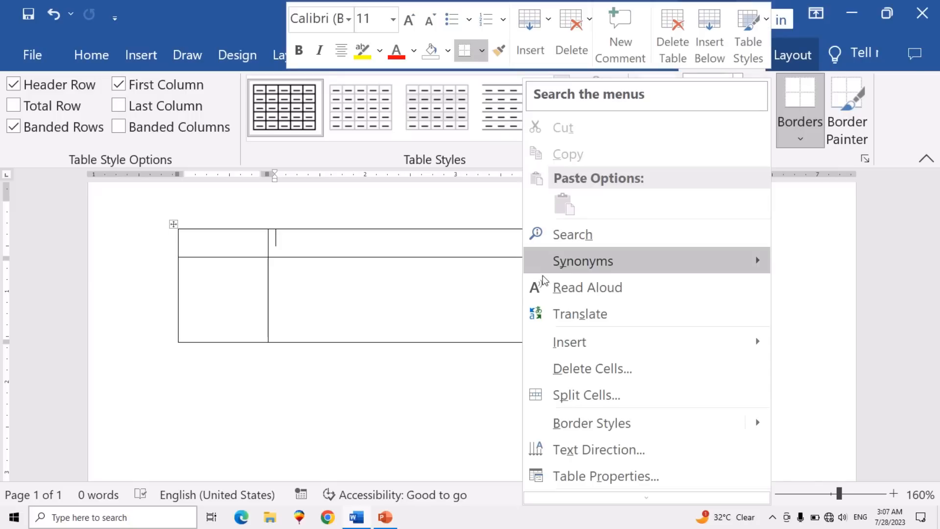
mouse_move(747, 342)
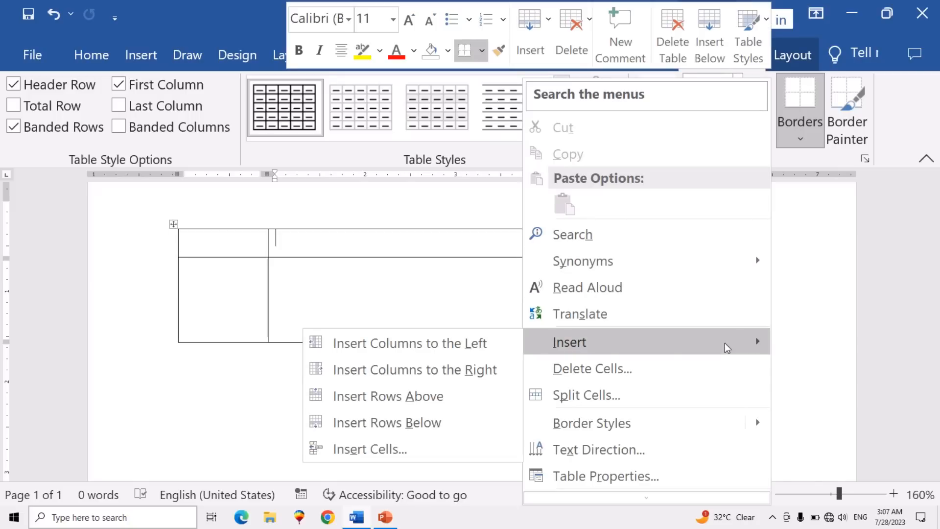
left_click(446, 396)
left_click(445, 393)
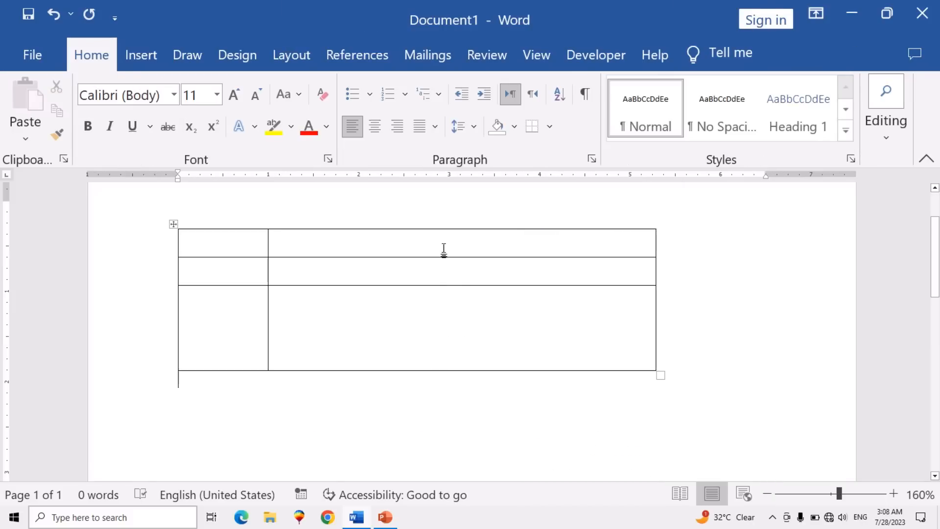
Insert a new row below the table's last row
left_click(378, 340)
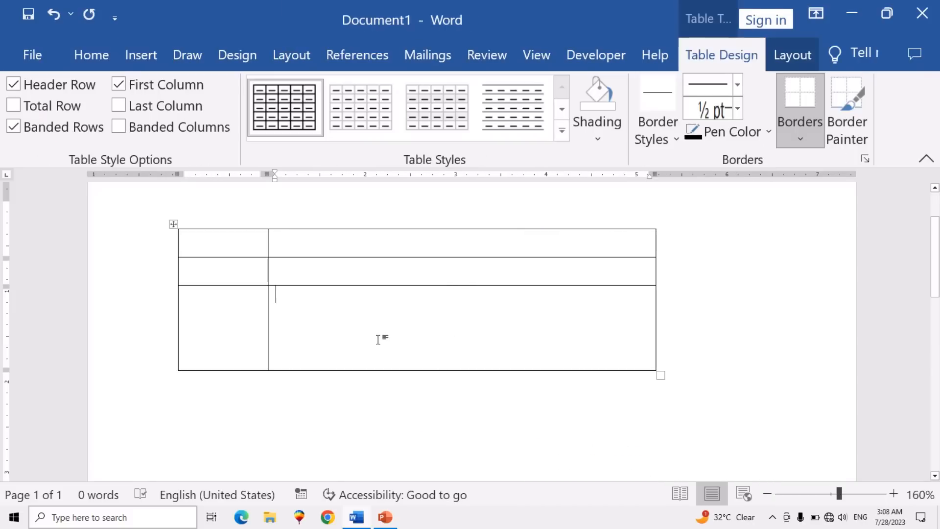
left_click(783, 55)
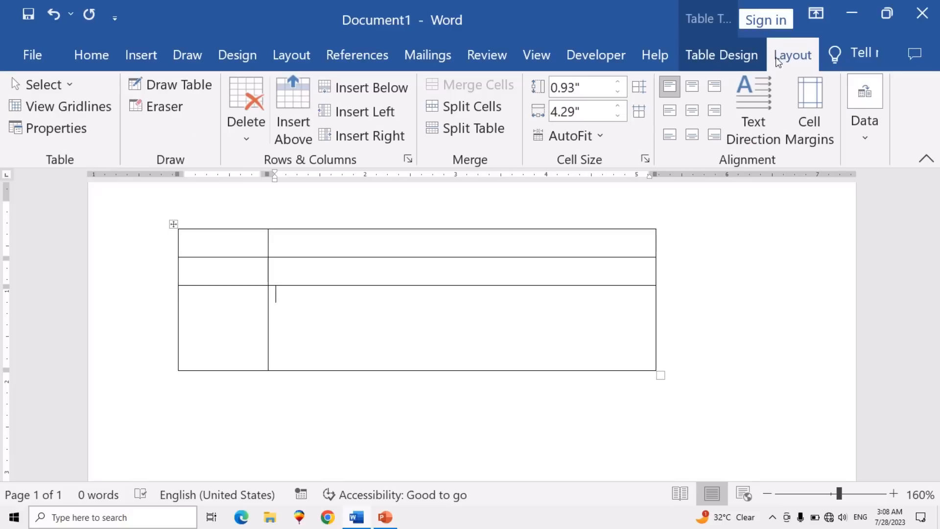
left_click(371, 89)
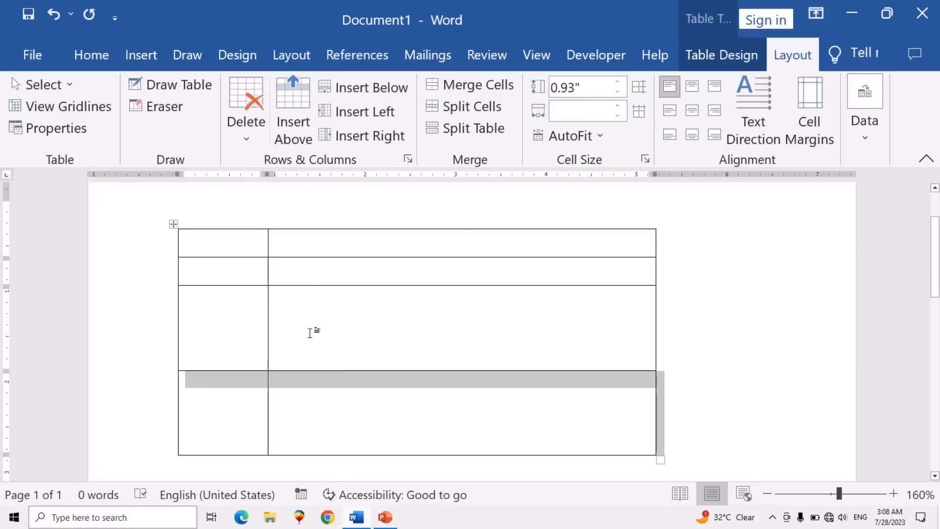
scroll(312, 342, "down", 1)
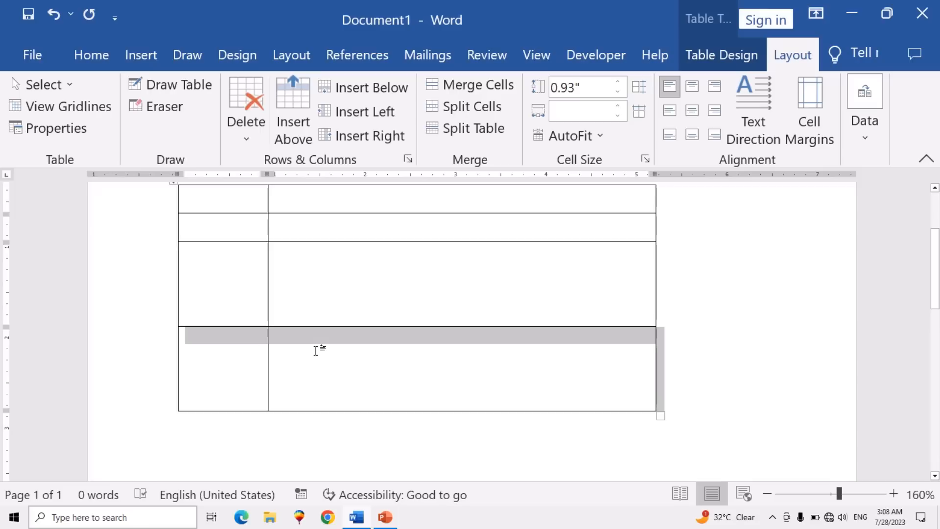
scroll(315, 351, "up", 1)
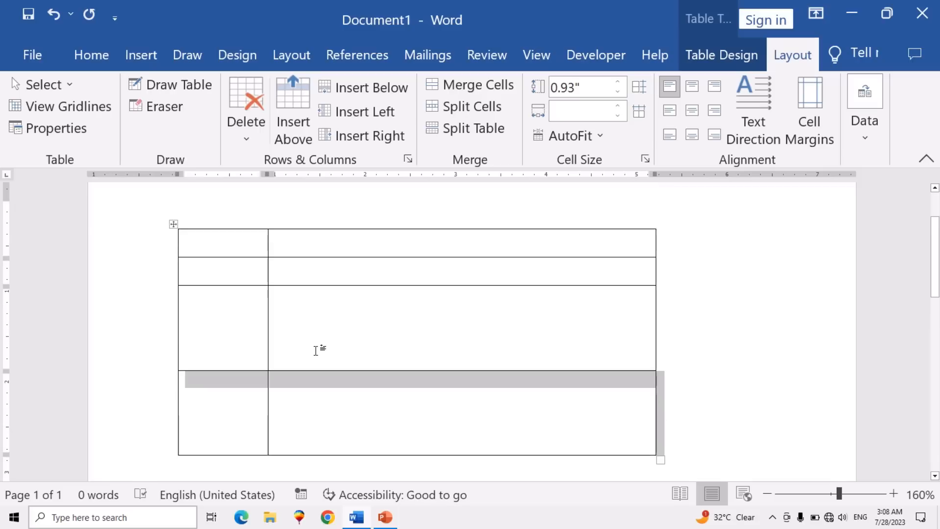
Insert a new column to the left of the table's first column and clear the selection
left_click(223, 247)
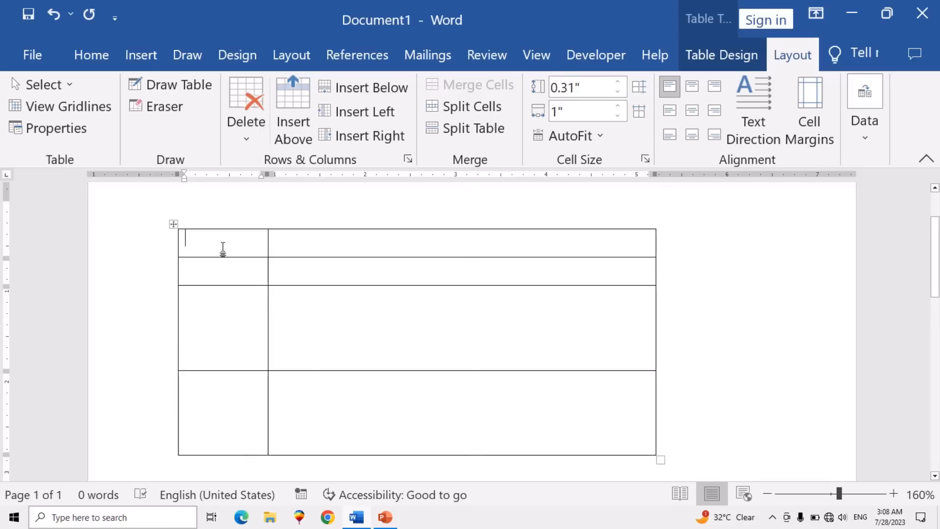
right_click(223, 247)
mouse_move(449, 343)
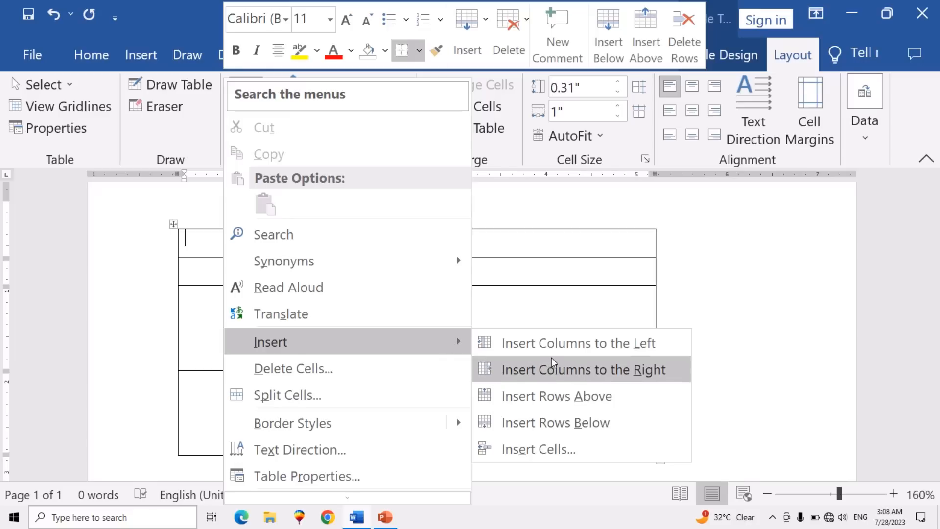
left_click(588, 342)
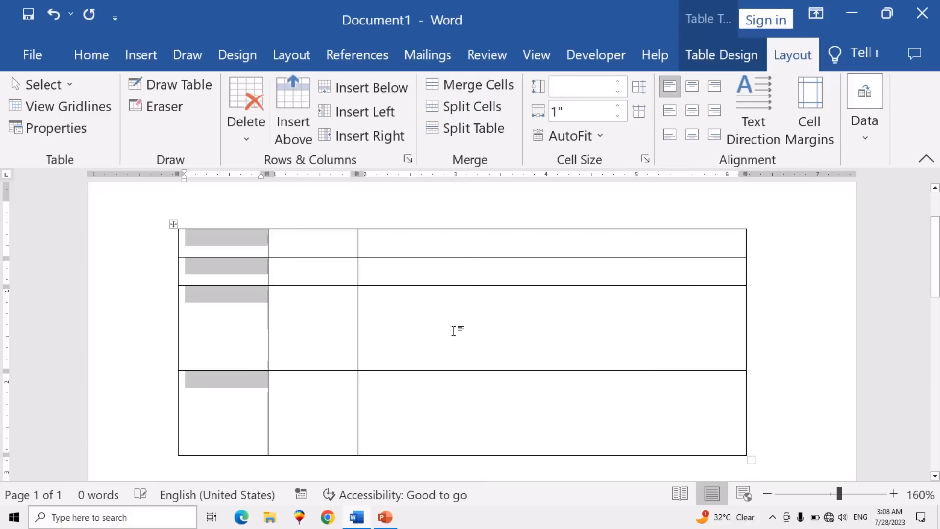
left_click(540, 245)
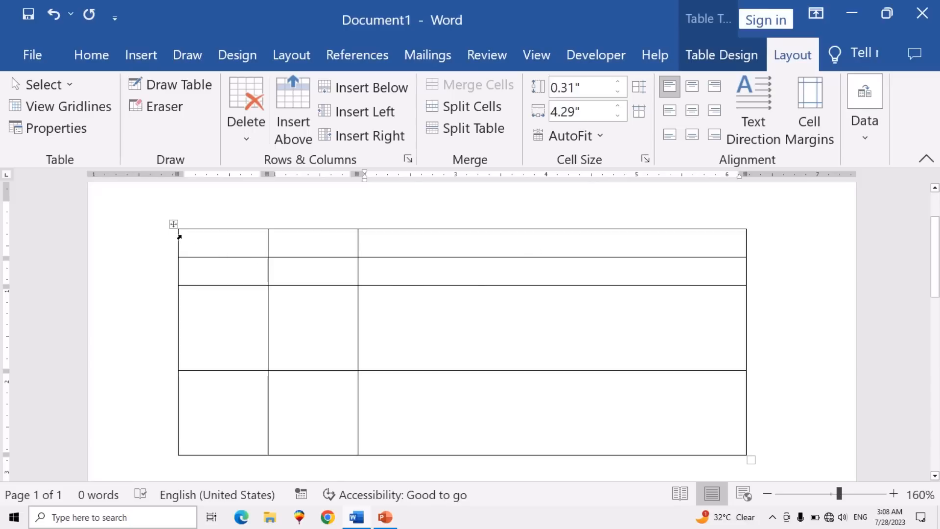
Select all the table's cells as a range, its lower three rows, and the table as a whole, and clear the selection
left_click_drag(203, 235, 669, 433)
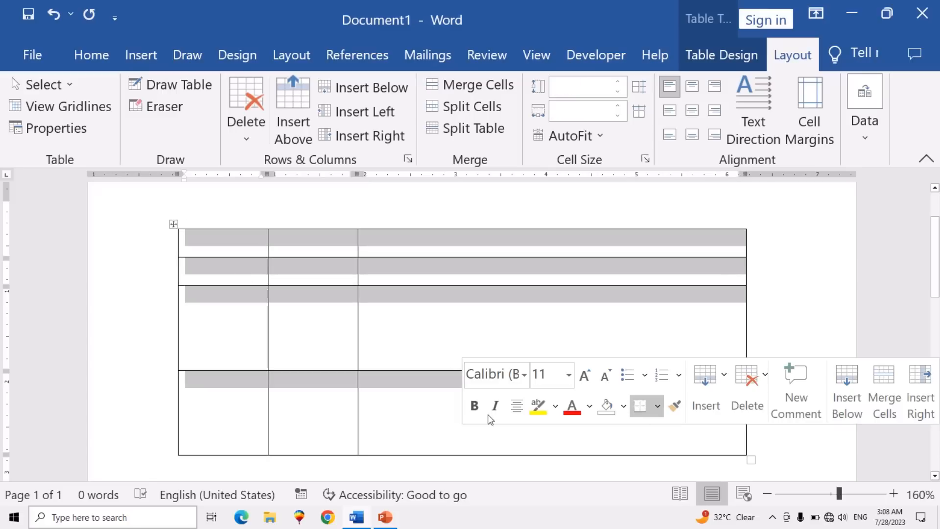
left_click(156, 267)
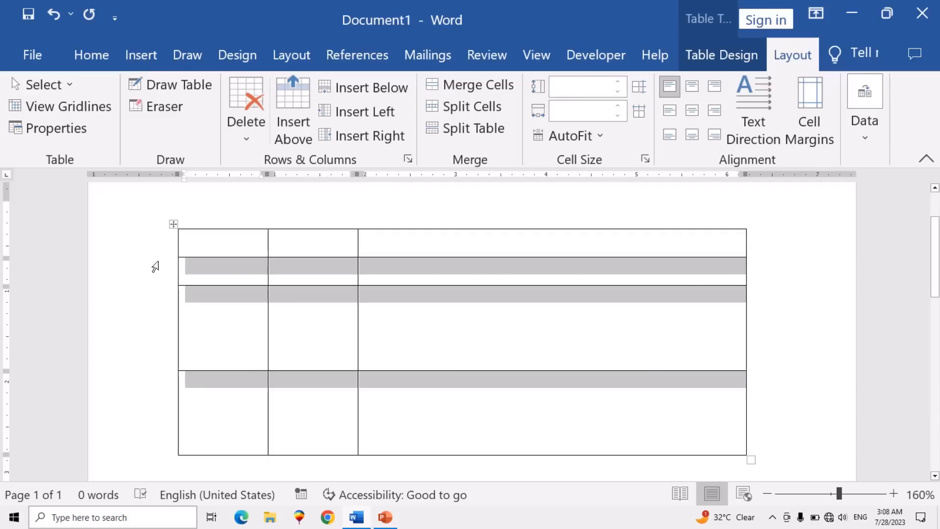
left_click(175, 225)
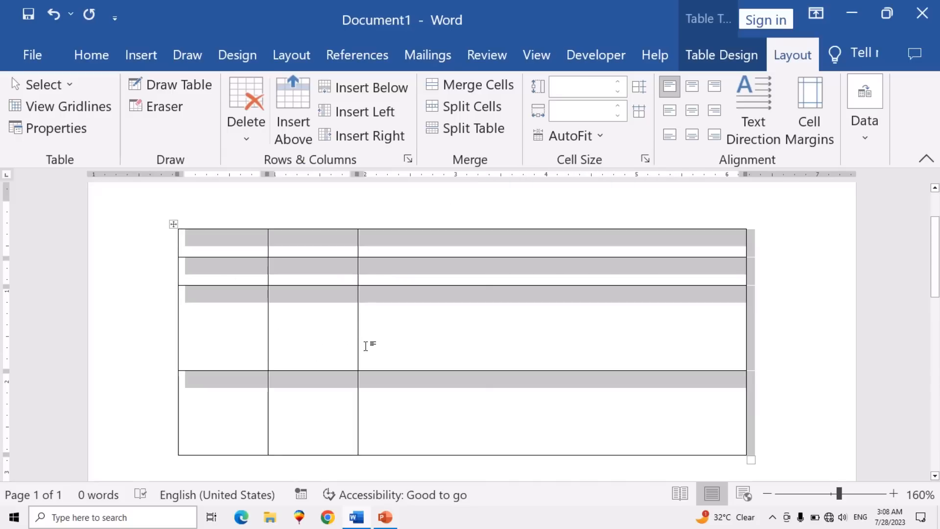
left_click(265, 321)
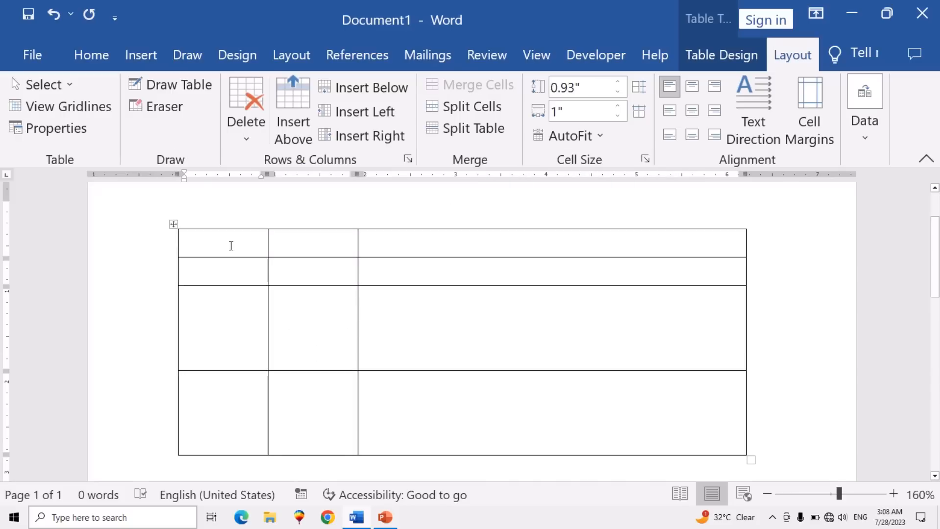
Select all cells of the first column, then all cells of the first row, and clear the selection
left_click_drag(230, 247, 231, 423)
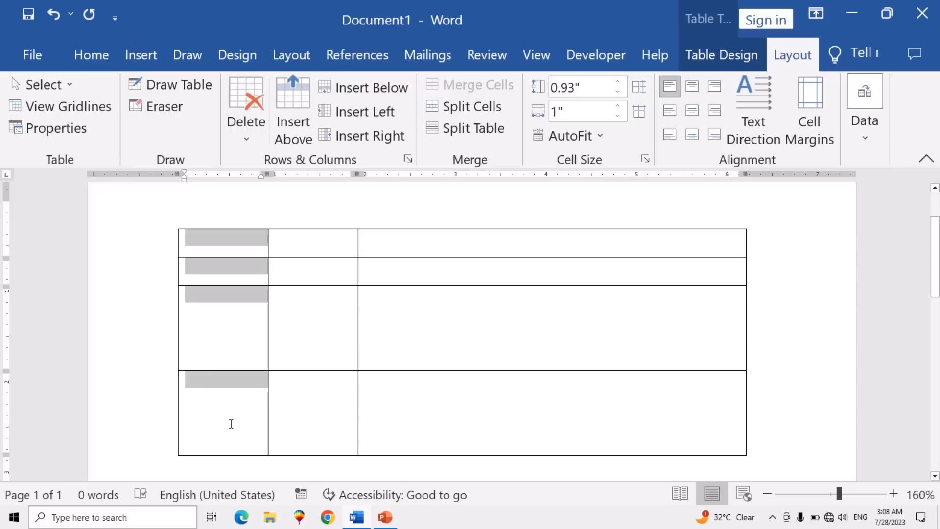
left_click(231, 423)
left_click_drag(229, 246, 441, 248)
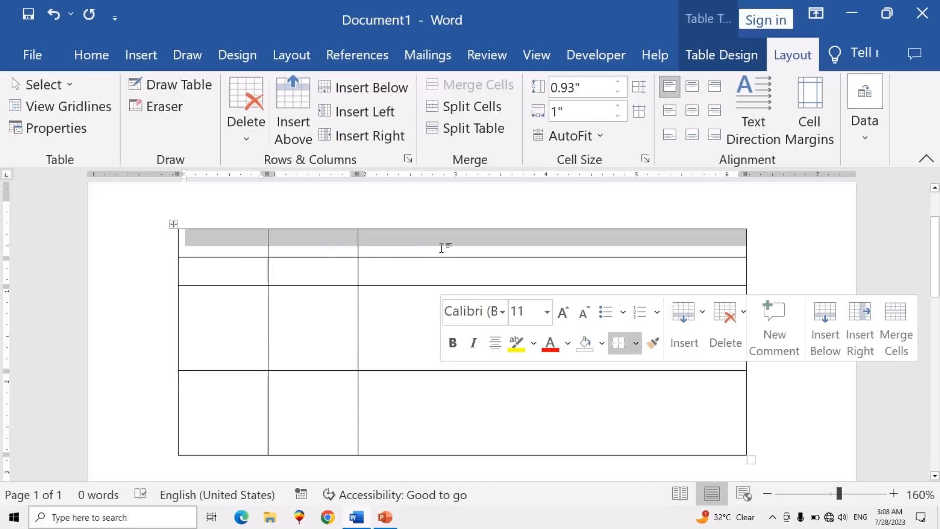
left_click(397, 276)
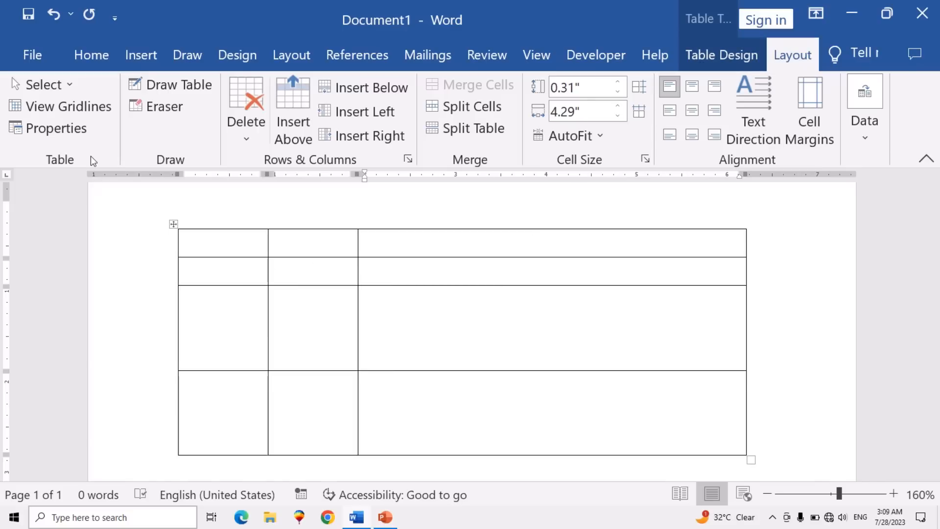
Select the second-row cell in the third column, extend to its whole column, apply Select Row, and clear the selection
left_click(70, 84)
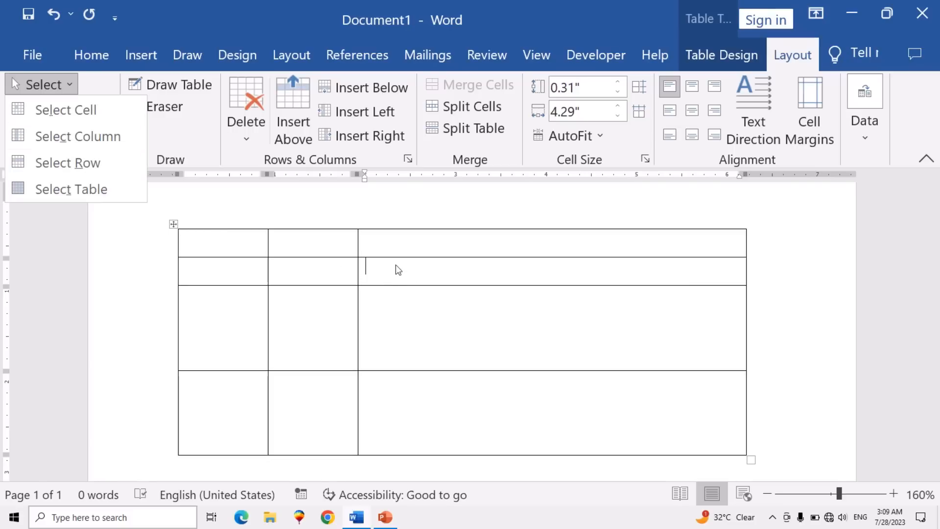
left_click(92, 119)
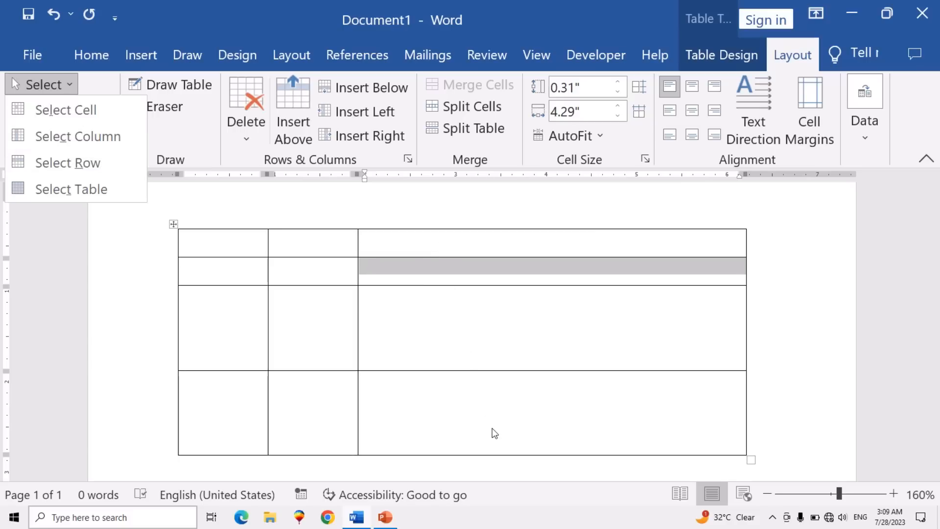
left_click(106, 145)
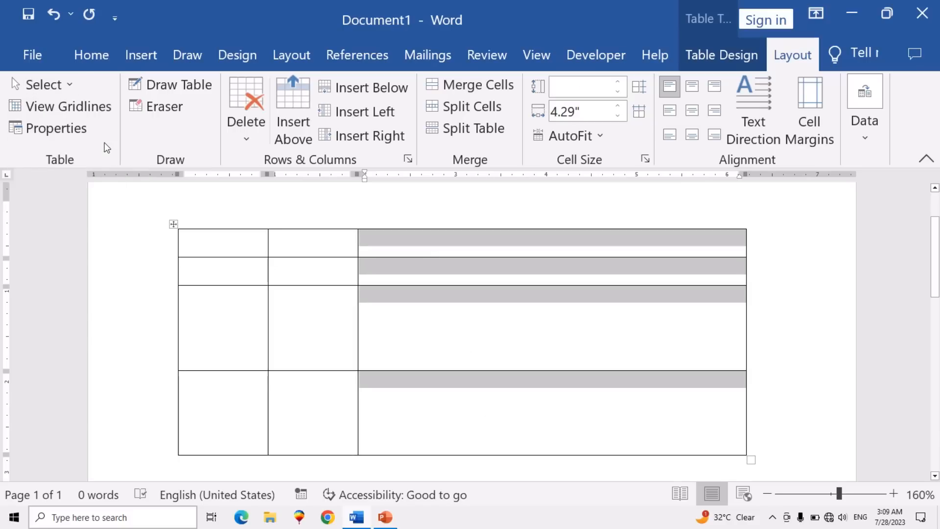
left_click(40, 84)
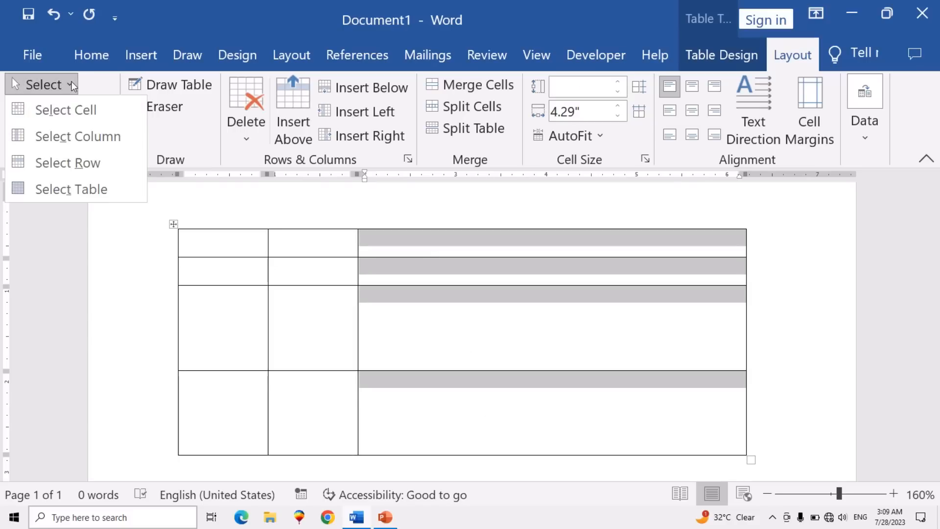
left_click(77, 163)
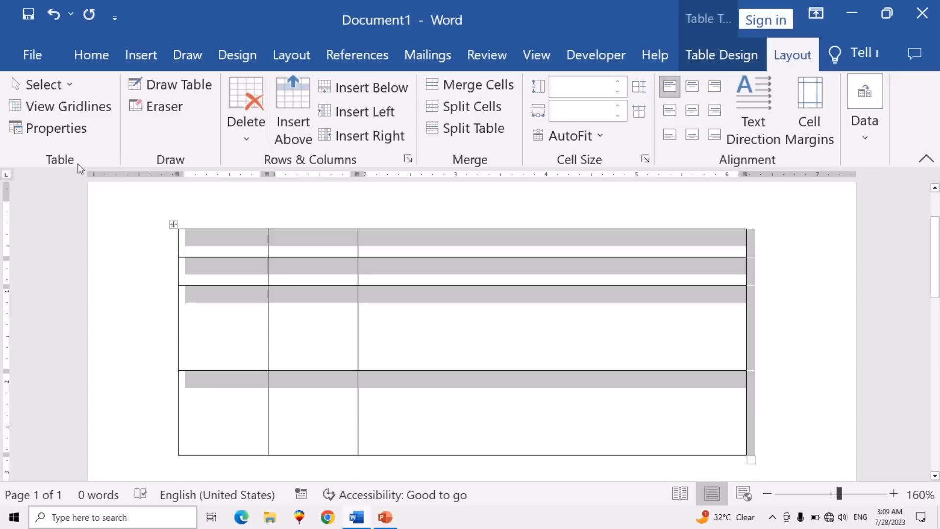
left_click(416, 383)
Select the table's entire second row starting from its third cell, and clear the selection
left_click(388, 267)
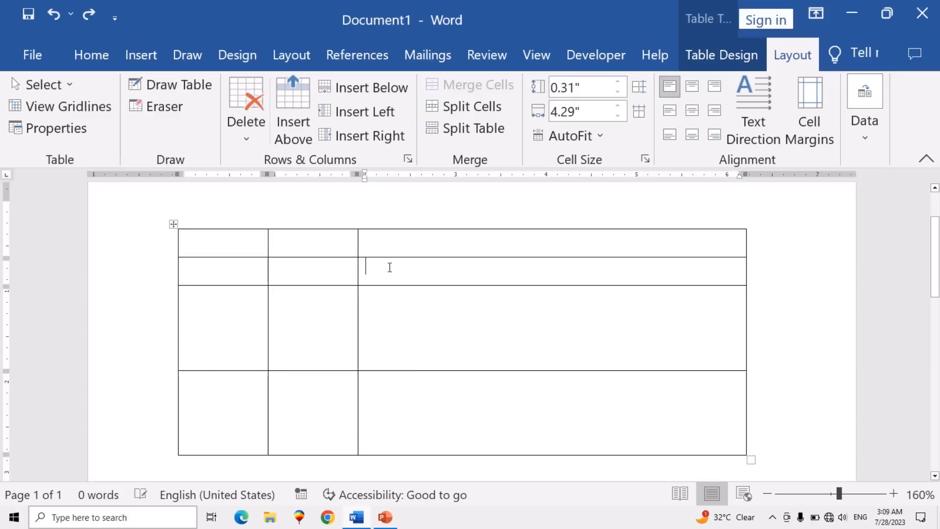
left_click(73, 86)
left_click(93, 164)
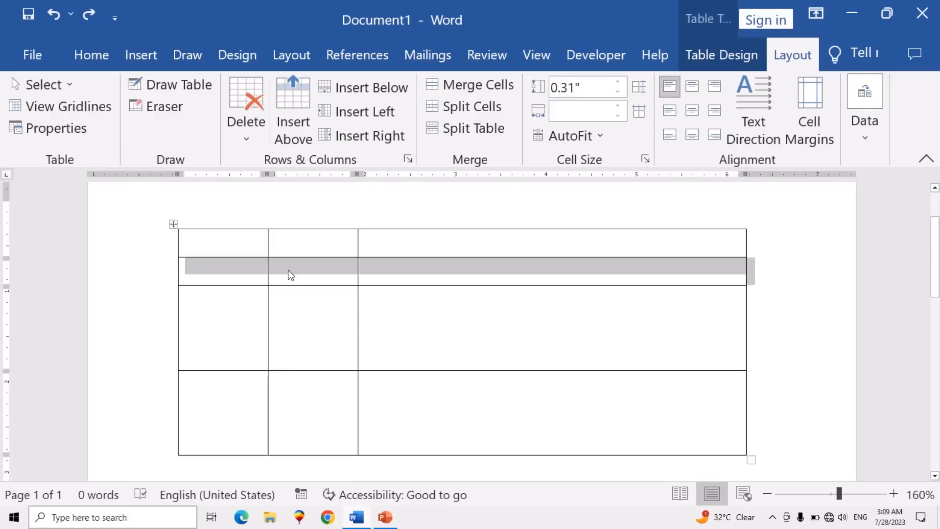
left_click(328, 302)
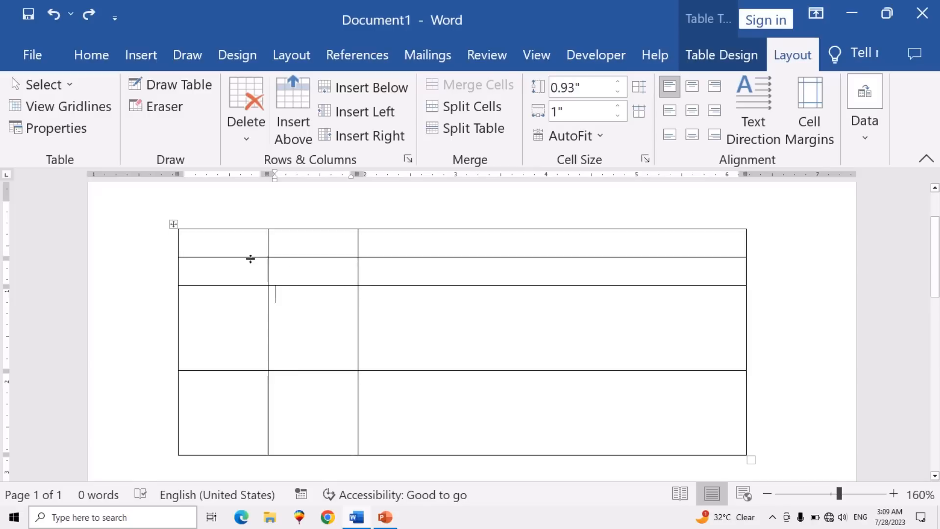
Select the entire table and clear the selection, twice in a row
left_click(68, 87)
left_click(97, 189)
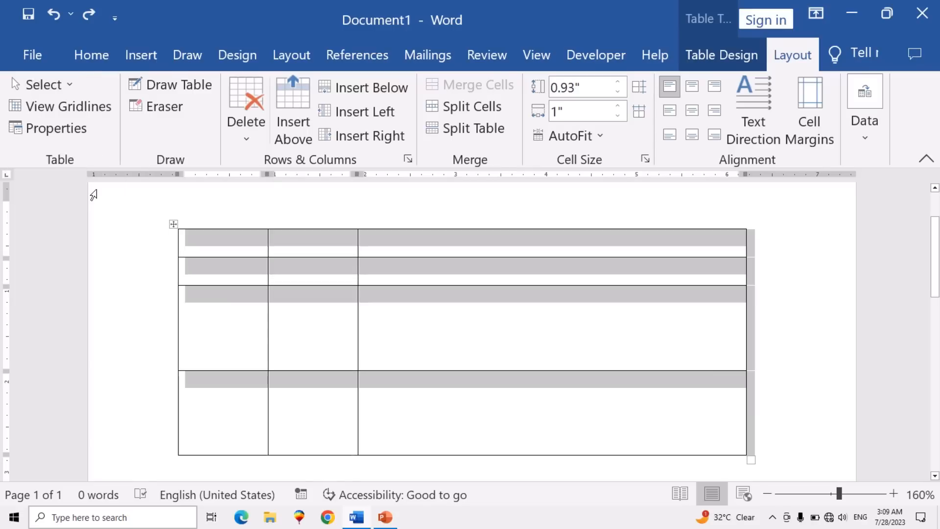
scroll(504, 404, "down", 2)
scroll(500, 399, "up", 2)
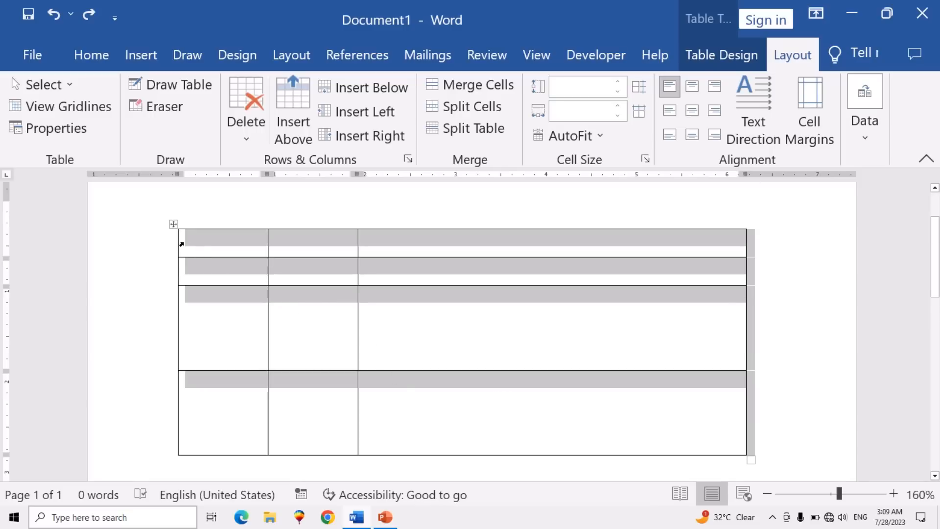
left_click(183, 308)
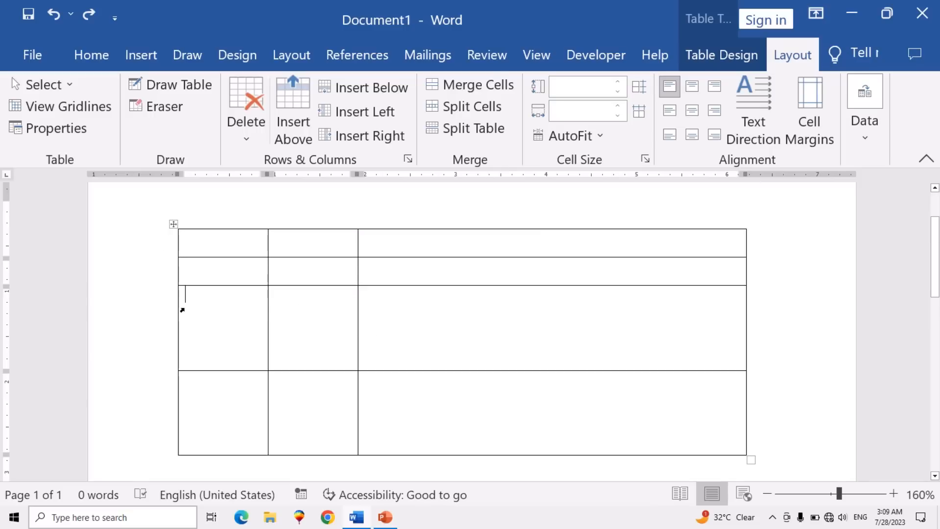
left_click(173, 224)
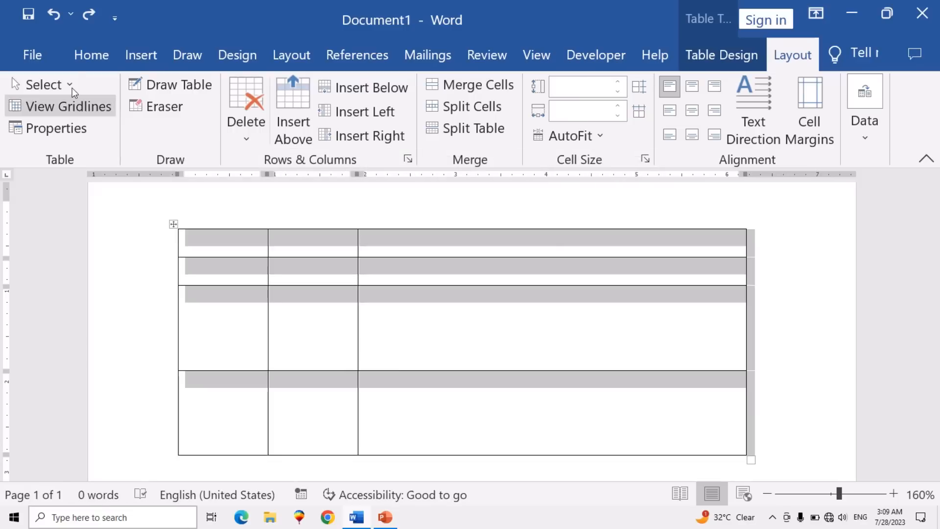
left_click(210, 275)
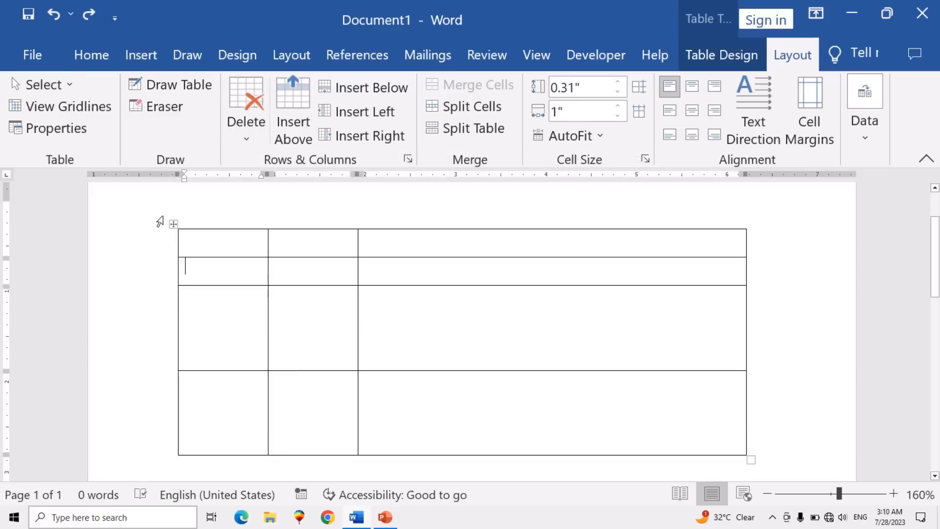
Select the entire table again and look through the available deletion options without applying one
left_click(66, 86)
left_click(95, 186)
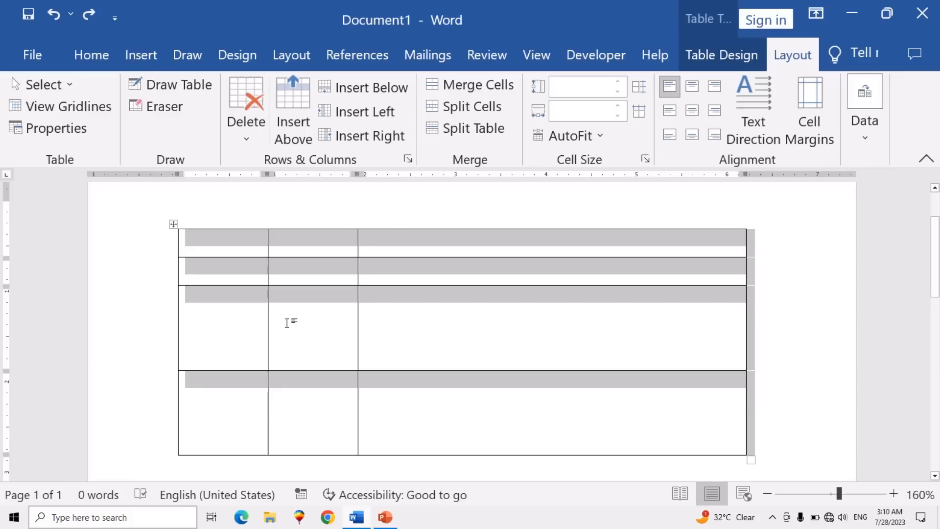
left_click(246, 141)
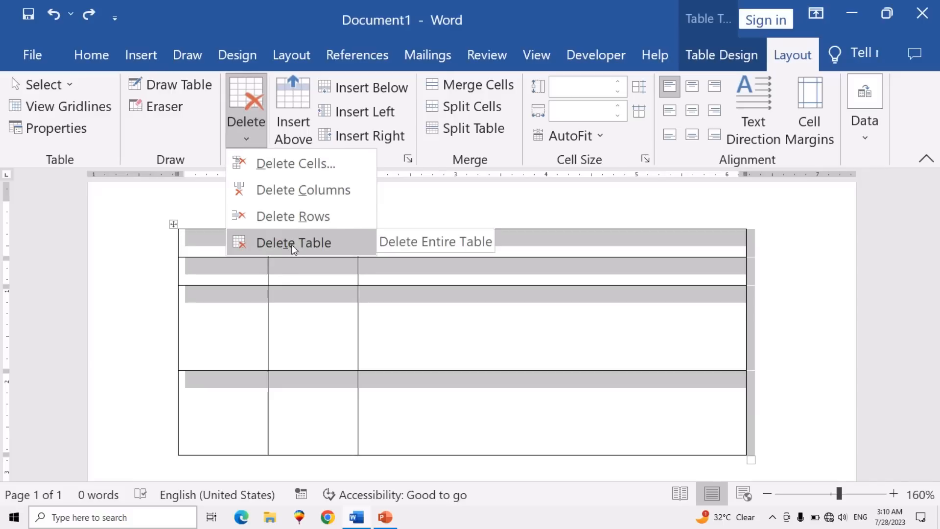
left_click(292, 270)
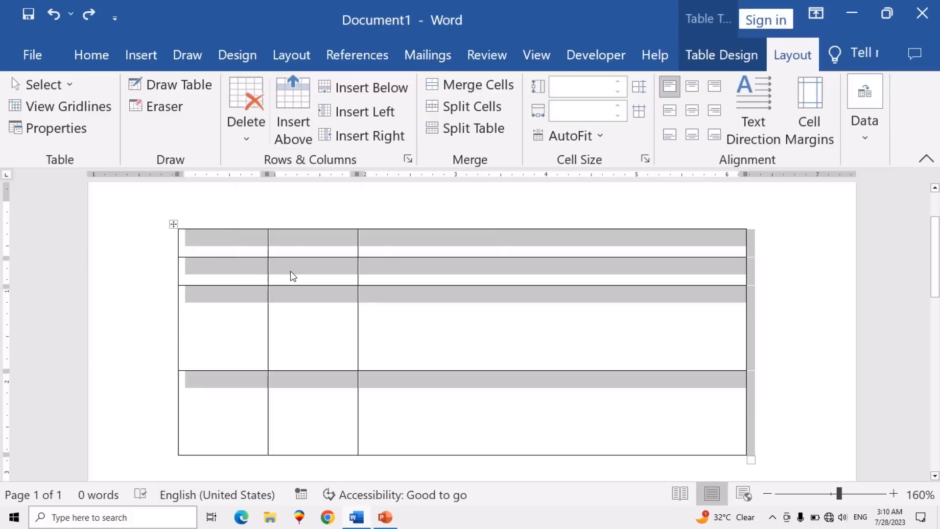
From the third-row cell in the second column, delete the entire table, and undo the deletion
left_click(305, 324)
left_click(242, 136)
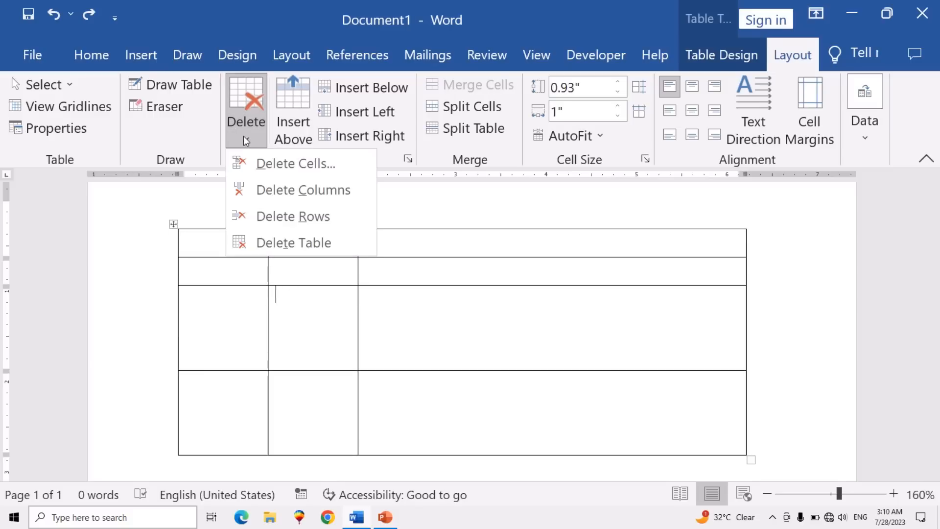
left_click(290, 244)
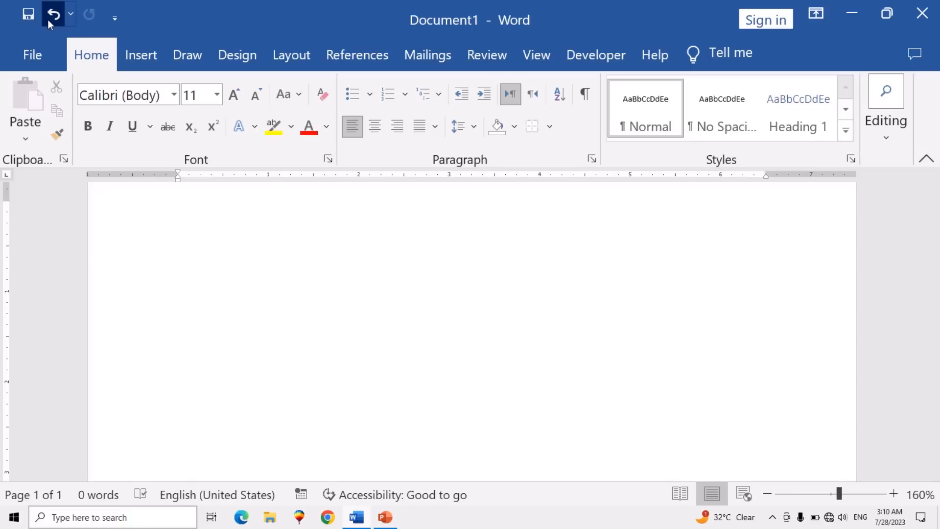
left_click(49, 21)
Delete the second cell of the table's first row, shifting the remaining cell left
left_click(298, 245)
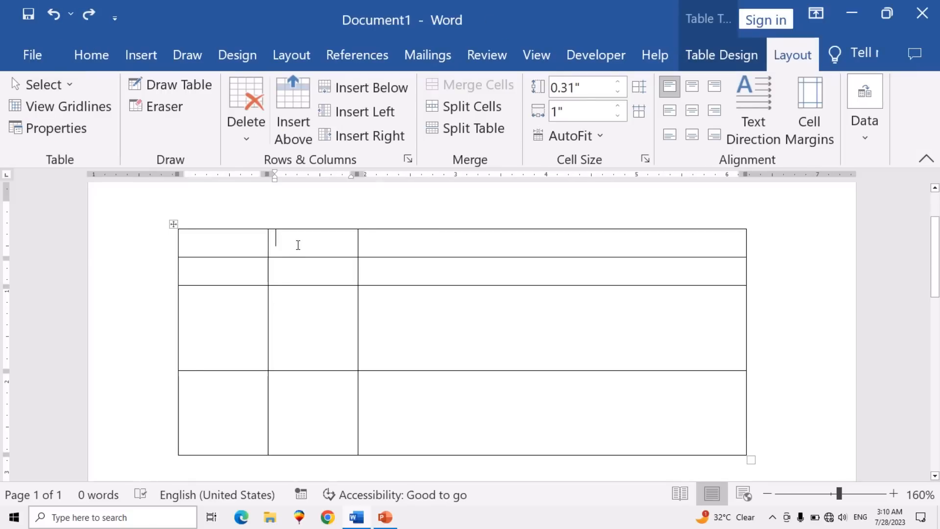
left_click(244, 135)
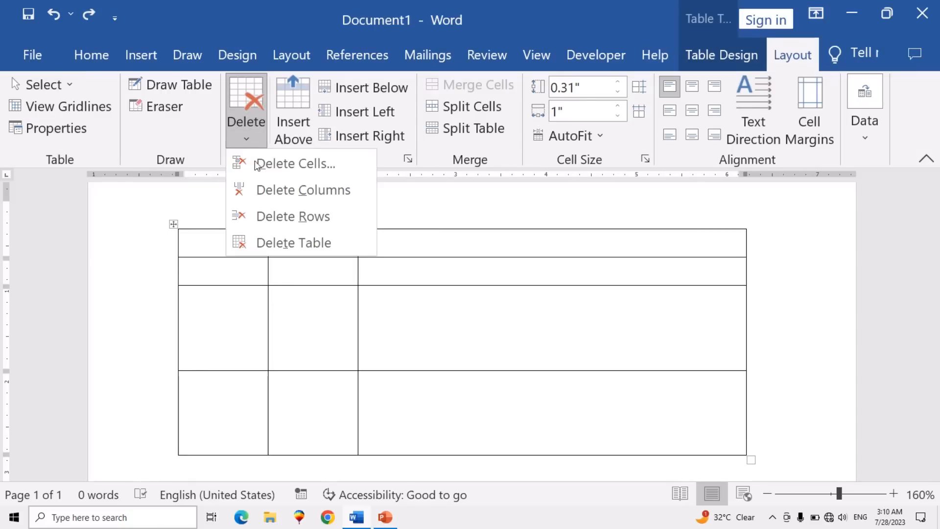
left_click(260, 166)
left_click(454, 276)
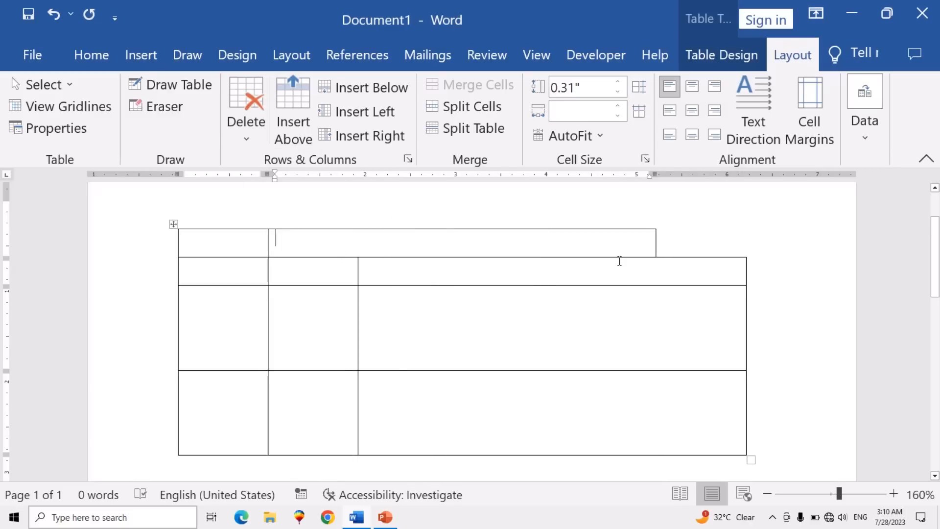
Apply Delete Columns from the first row's second cell, and undo the deletion
left_click(248, 139)
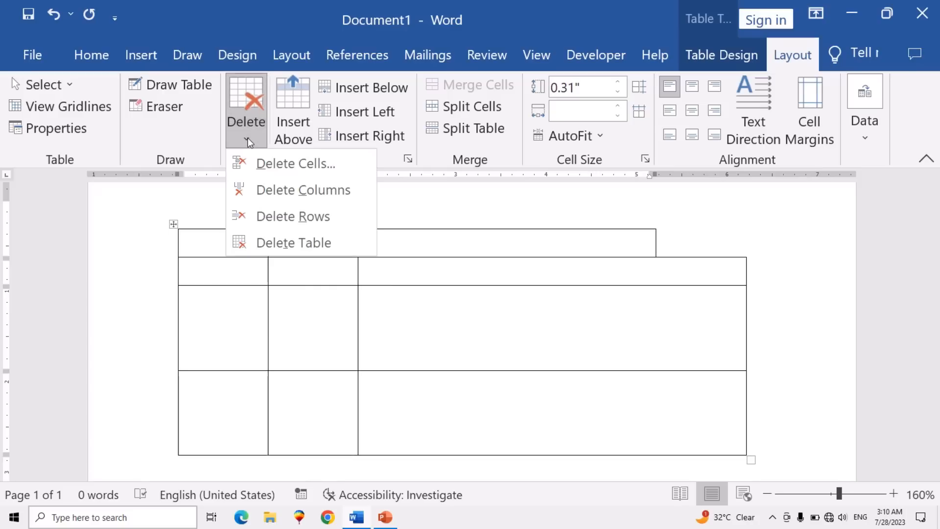
left_click(282, 191)
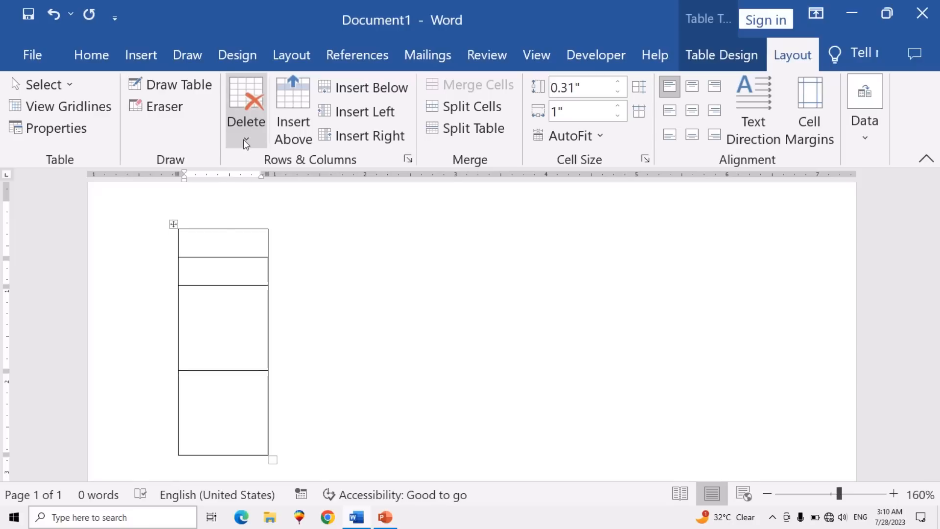
left_click(54, 14)
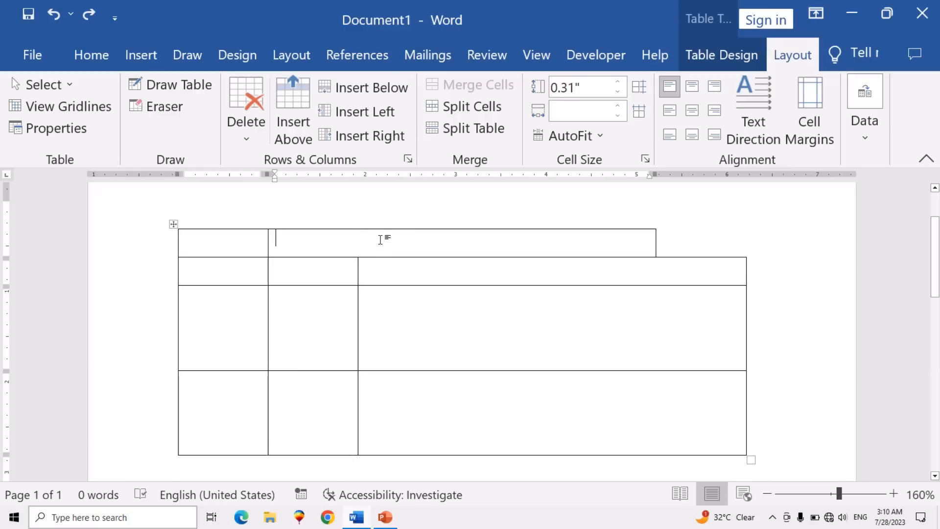
Select the lower three rows' cells in the second and third columns, clear them, and select cells down the third column
left_click_drag(307, 273, 483, 383)
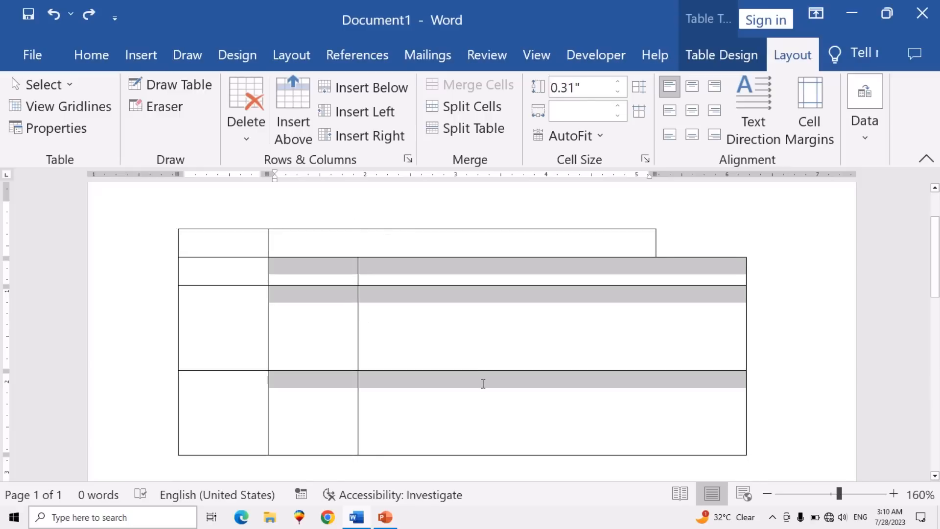
left_click(488, 267)
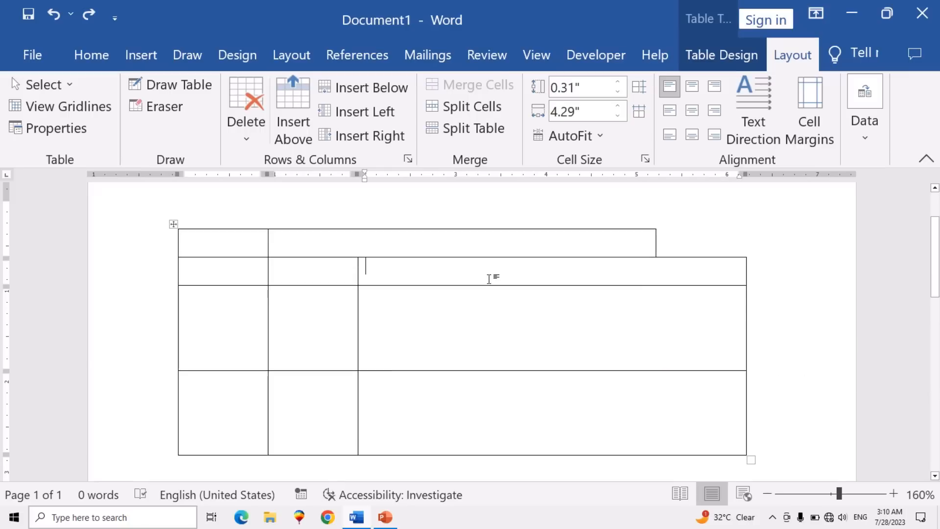
left_click_drag(491, 262, 525, 425)
left_click(525, 424)
Enlarge the table's second row to about 0.68 inches high, and delete the wide last column using its lower three cells
left_click_drag(441, 284, 445, 319)
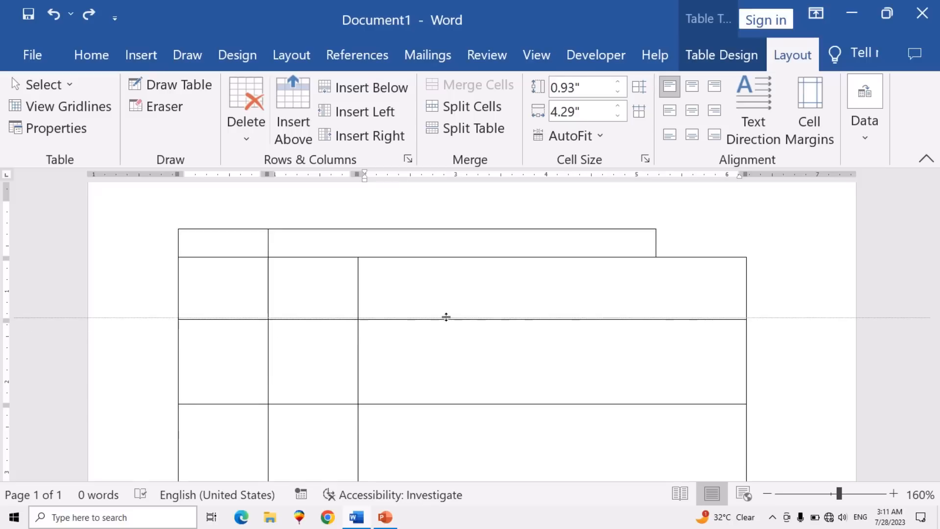
left_click(472, 326)
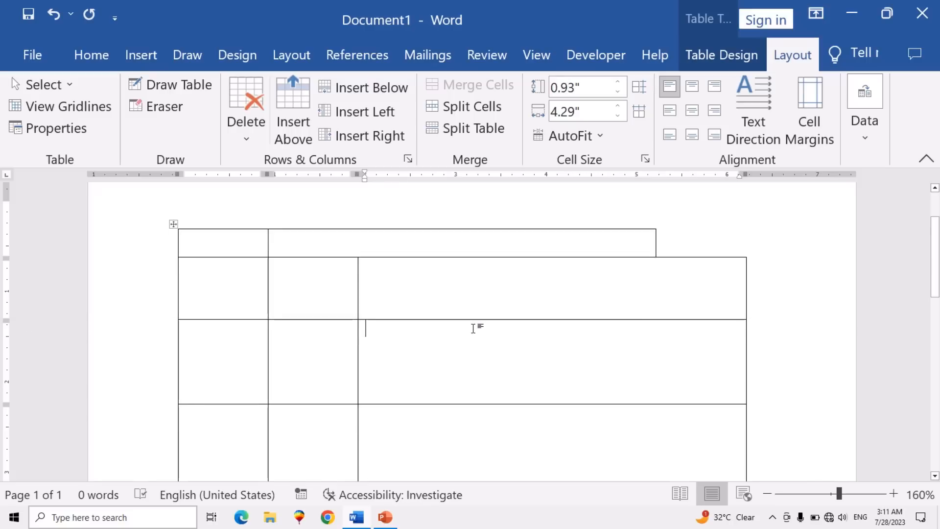
left_click_drag(456, 304, 487, 424)
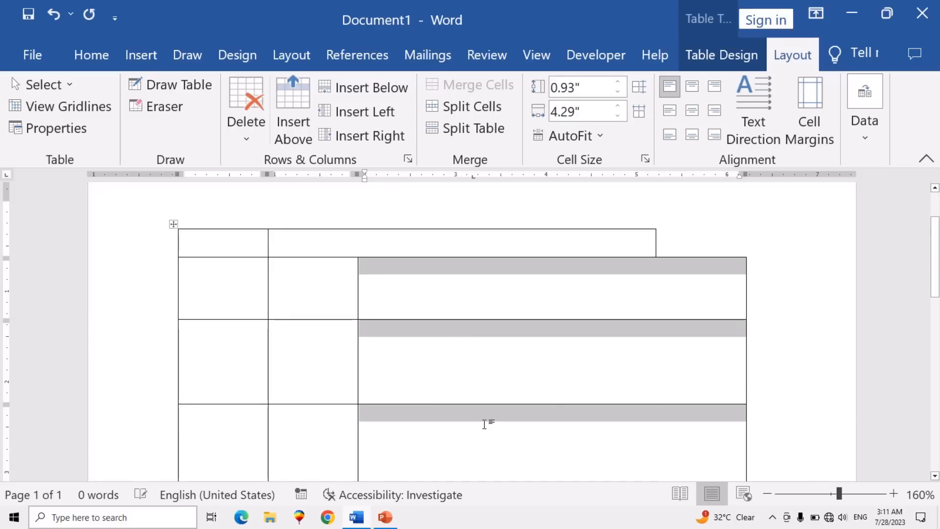
left_click(251, 137)
left_click(265, 190)
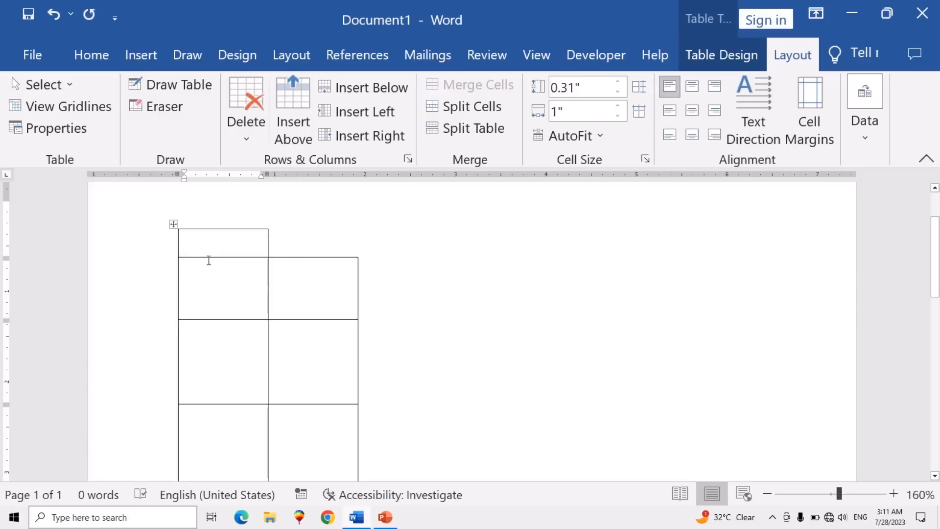
Delete the table's second row, and delete the entire remaining table
left_click(218, 299)
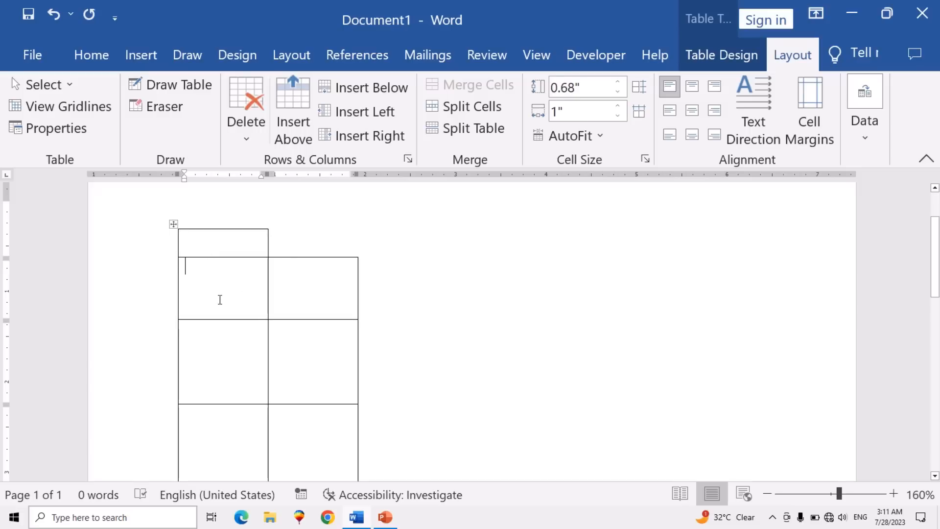
left_click(247, 137)
left_click(273, 216)
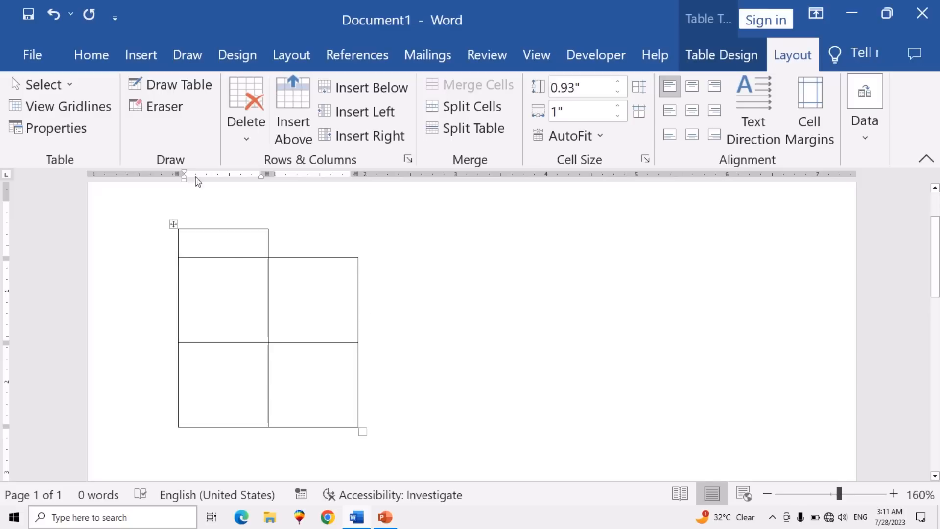
left_click(242, 139)
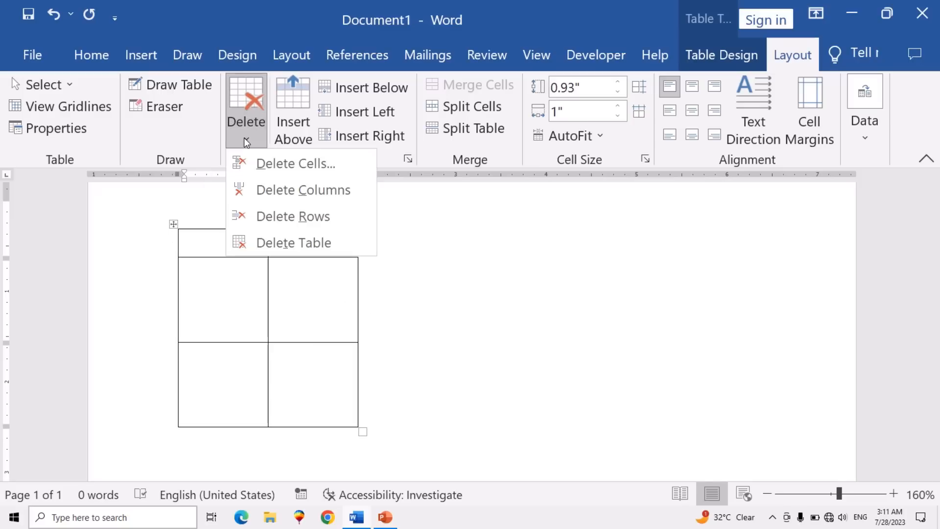
left_click(258, 241)
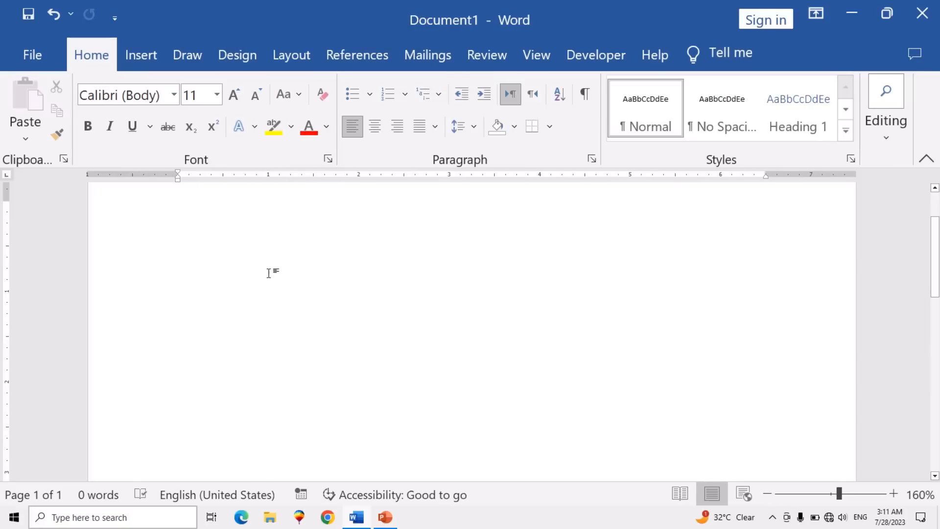
Insert a new table with two columns and two rows
left_click(138, 63)
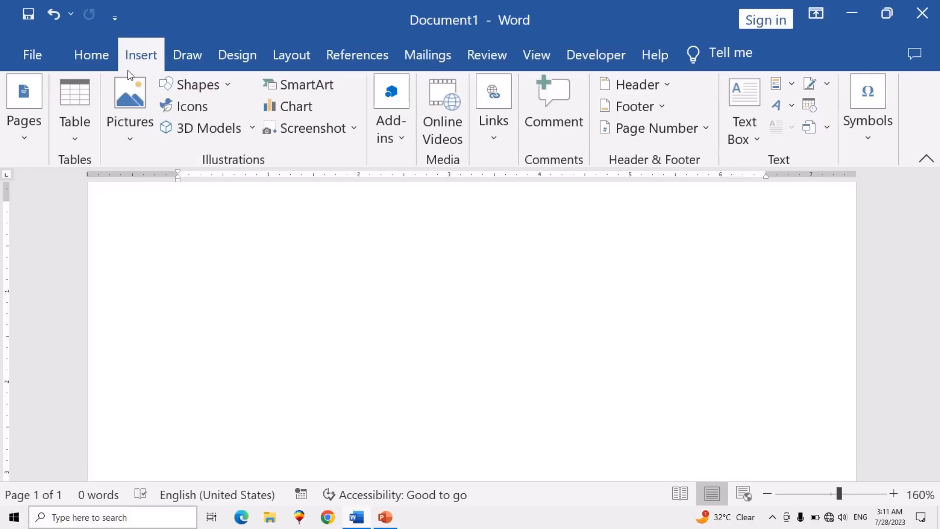
left_click(76, 130)
left_click(81, 203)
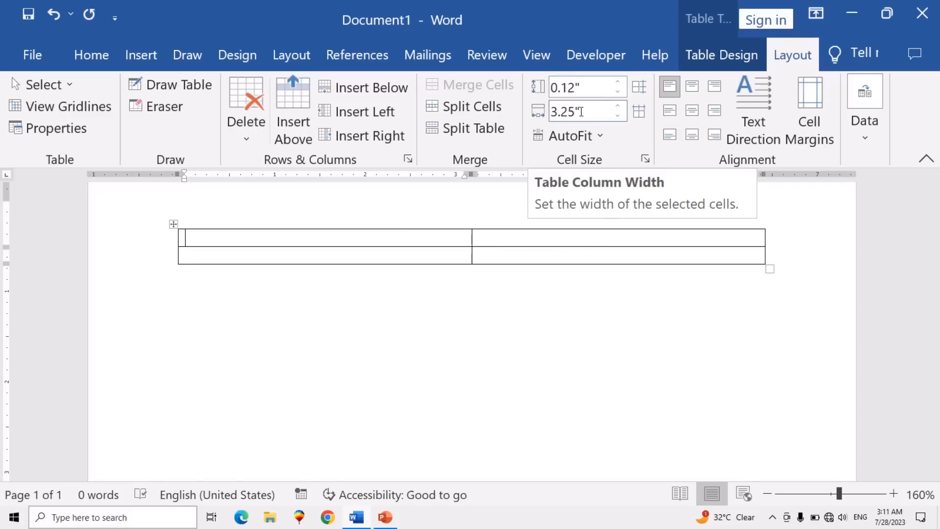
left_click(588, 89)
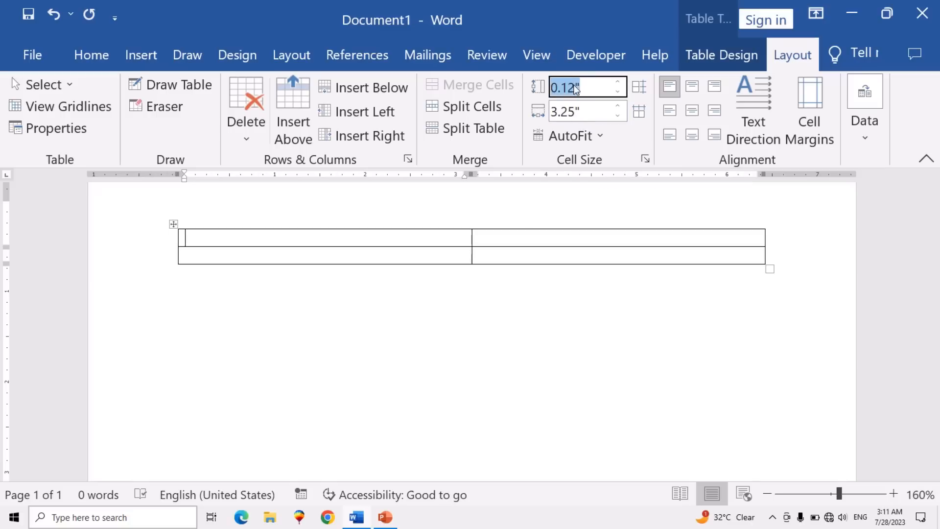
double_click(600, 91)
left_click(369, 291)
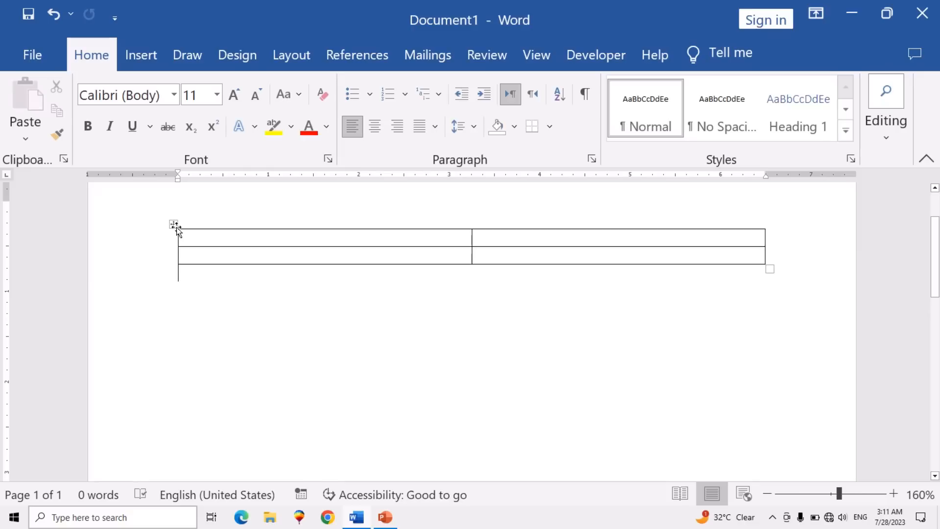
Select the whole new table and set its row height to 2 inches and its column width to 2 inches
left_click(174, 224)
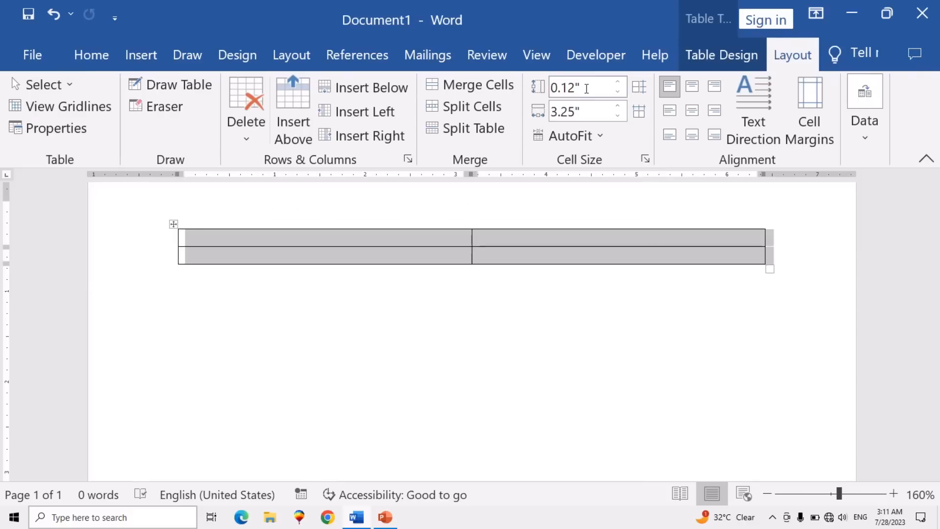
left_click(586, 88)
double_click(585, 90)
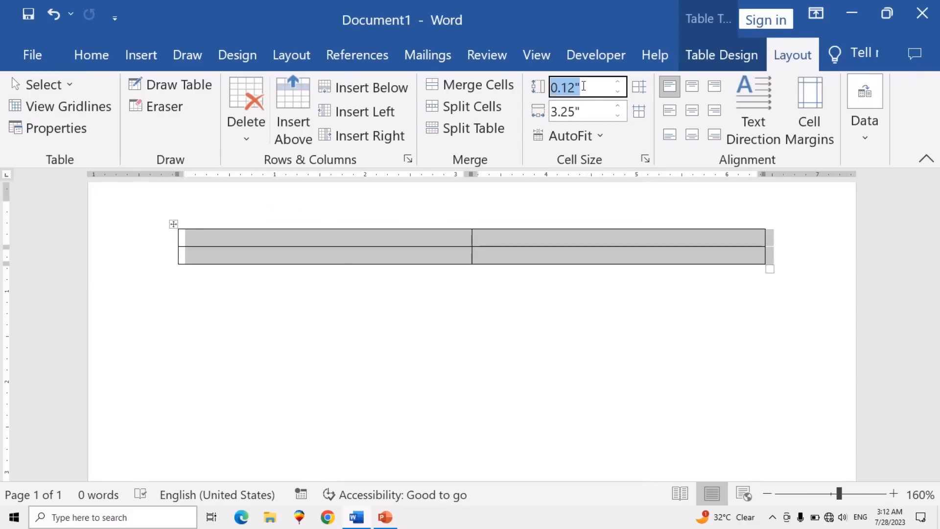
type("2")
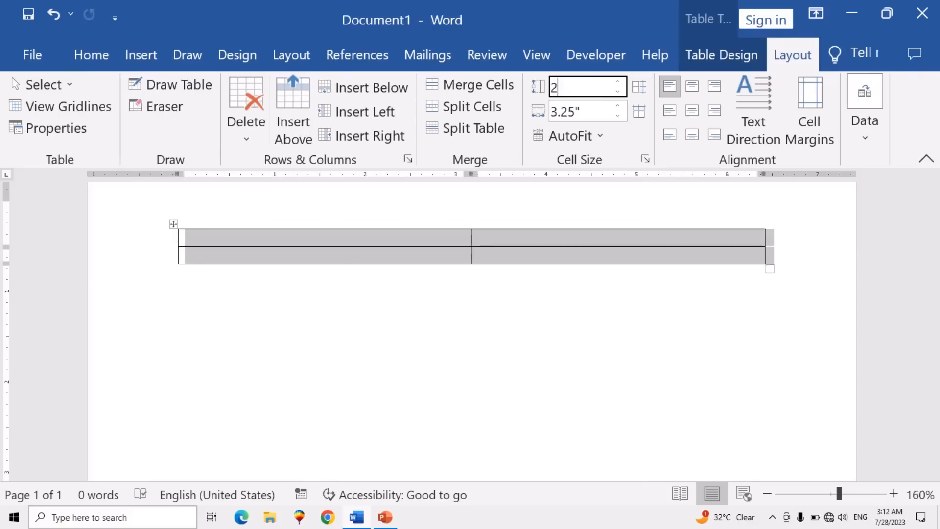
double_click(583, 113)
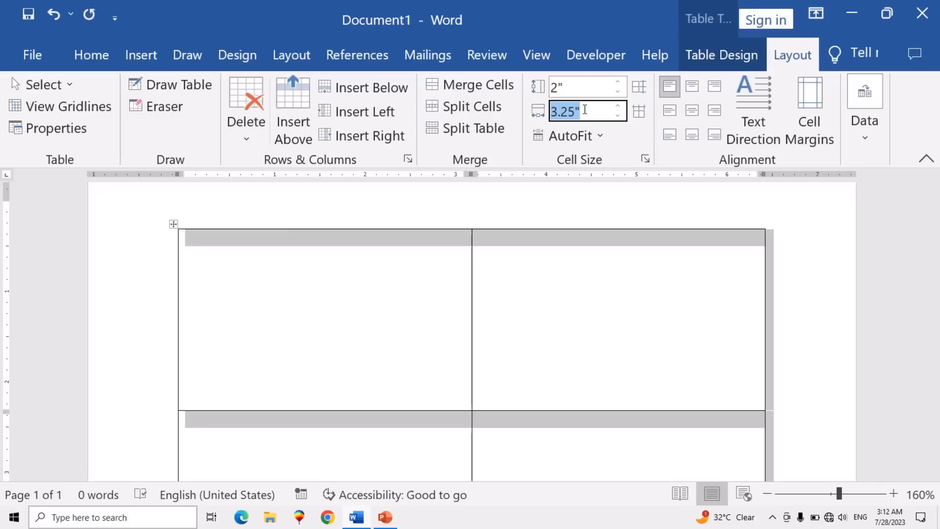
type("2")
left_click(653, 201)
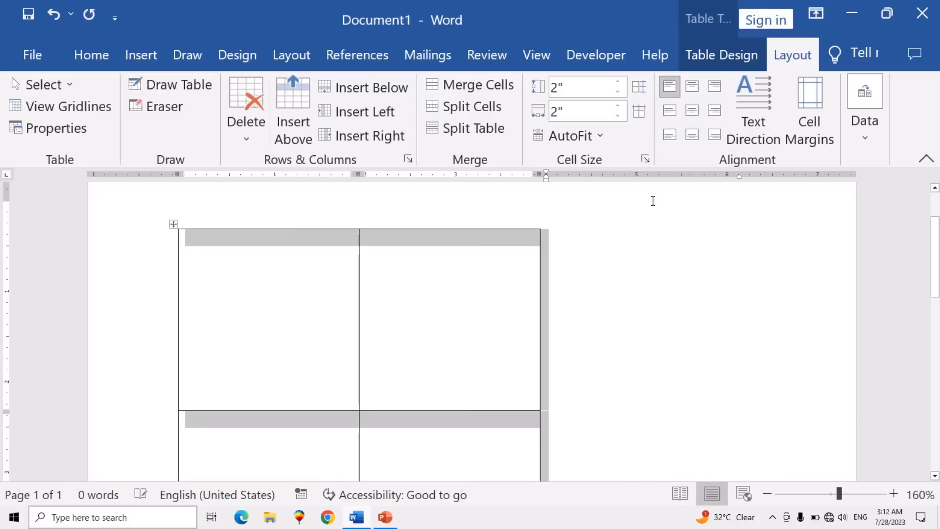
Insert a new column to the left of the table's second column
scroll(496, 291, "down", 3)
scroll(489, 289, "up", 2)
scroll(481, 281, "up", 1)
scroll(456, 284, "down", 3)
scroll(463, 278, "down", 1)
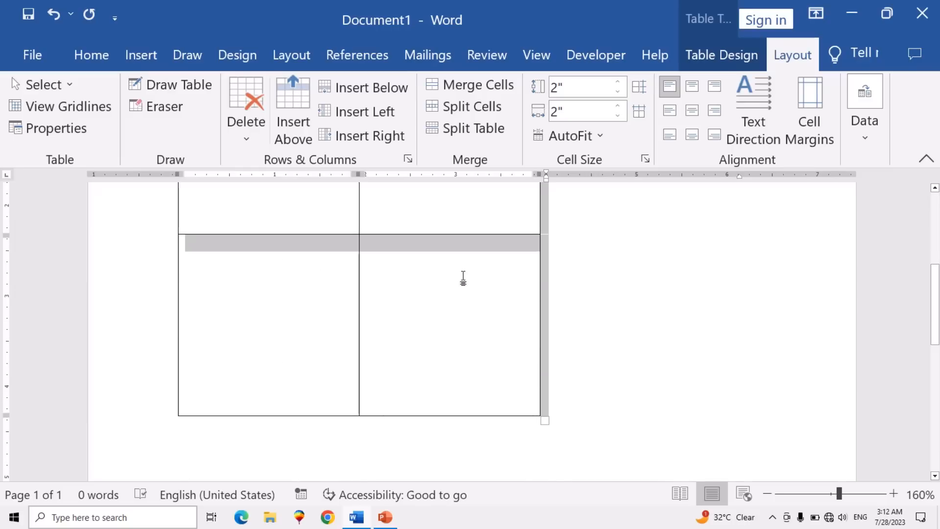
scroll(463, 278, "up", 3)
scroll(460, 288, "up", 1)
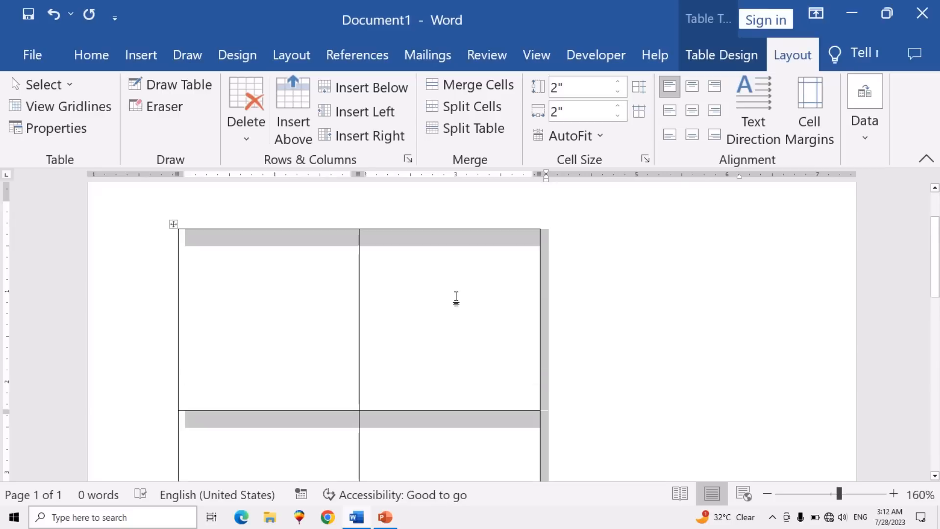
left_click(455, 299)
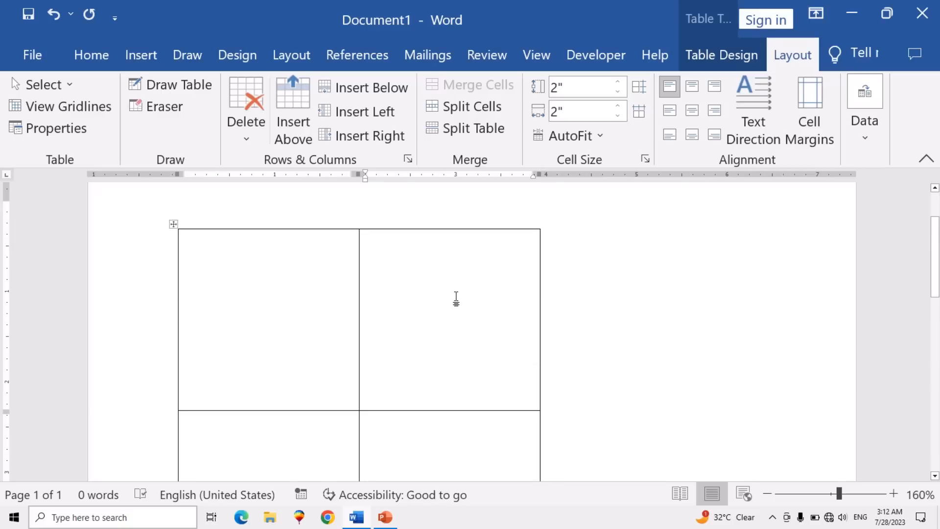
left_click(377, 114)
scroll(671, 343, "down", 4)
scroll(672, 343, "down", 2)
scroll(672, 343, "up", 6)
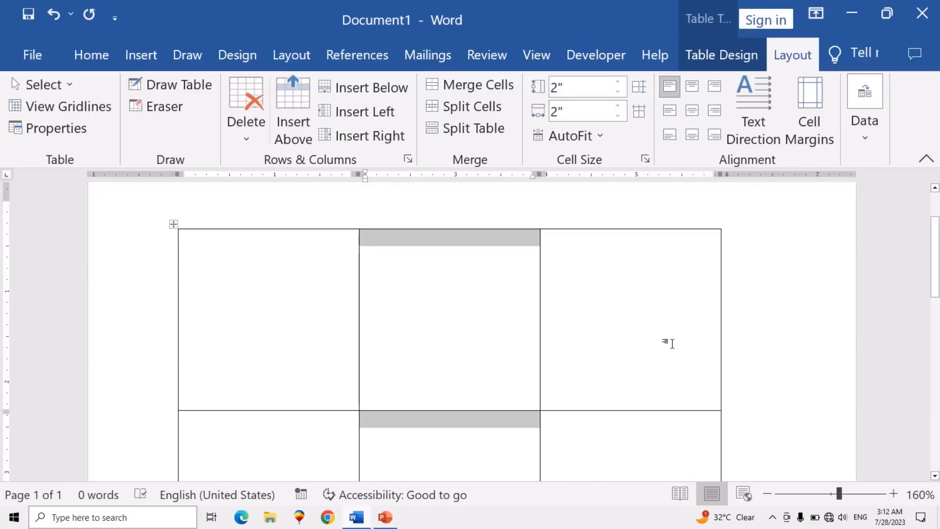
Shorten the table's first row to about 1 inch by moving its lower border, and undo that height change
scroll(652, 336, "down", 2)
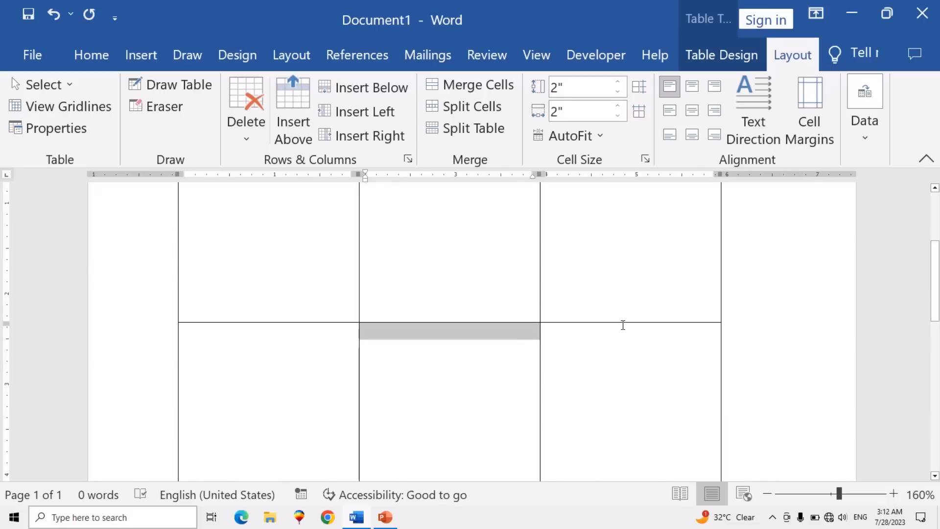
left_click_drag(623, 323, 604, 236)
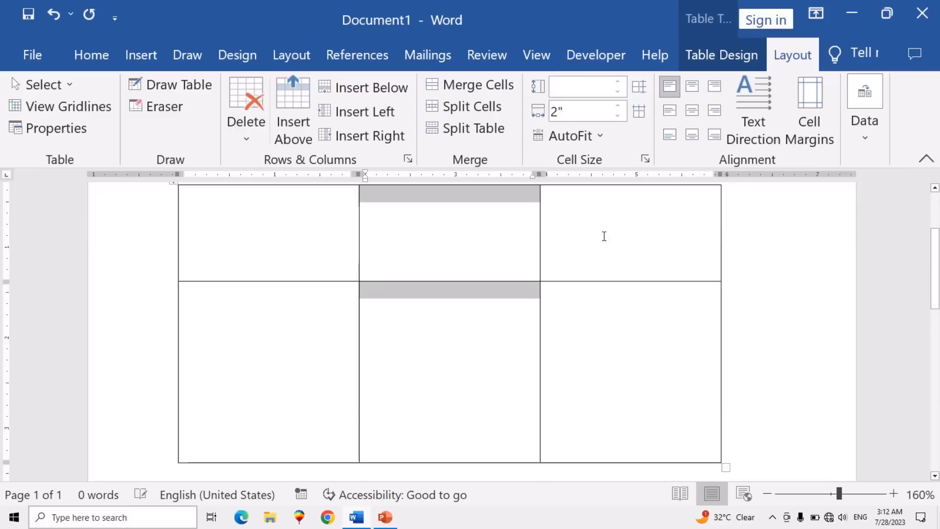
scroll(603, 236, "up", 3)
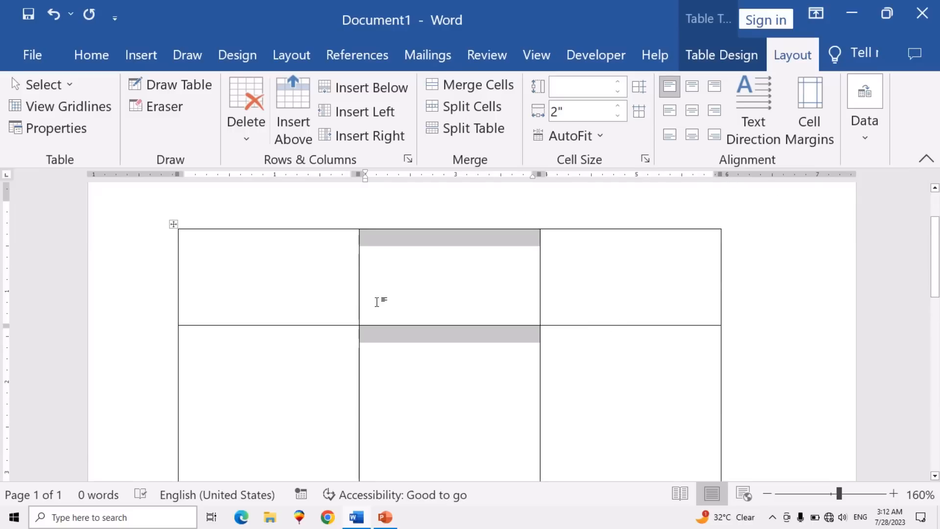
left_click(53, 15)
Enter A, B and C in the three cells of the table's first row
left_click(277, 316)
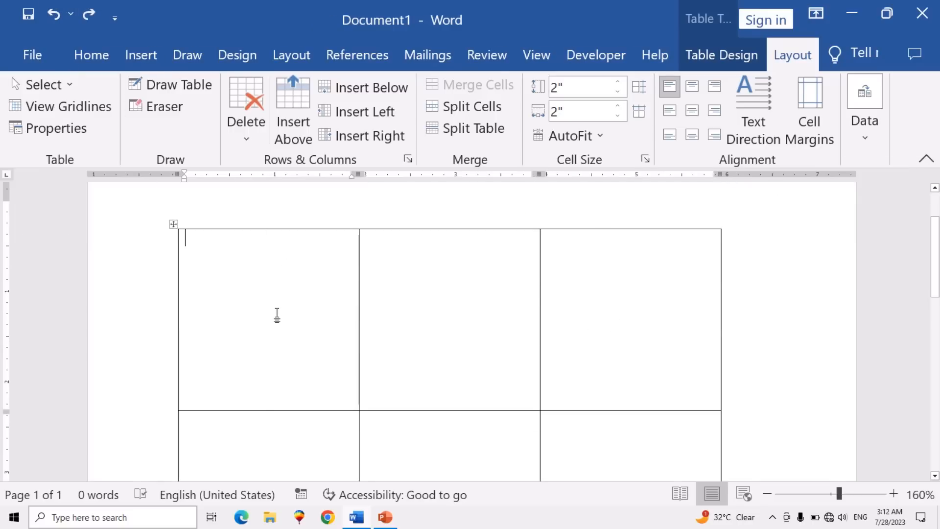
left_click(469, 329)
left_click(202, 243)
key("BackSpace")
type("A")
left_click(394, 304)
type("B")
left_click(566, 296)
type("C")
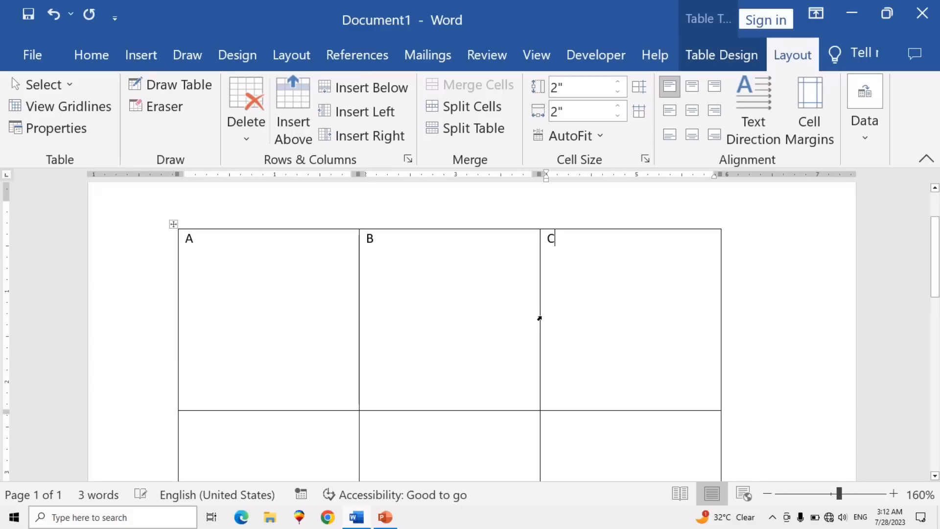
Enter D, E and F in the three cells of the table's second row
scroll(398, 361, "down", 3)
left_click(273, 363)
type("D")
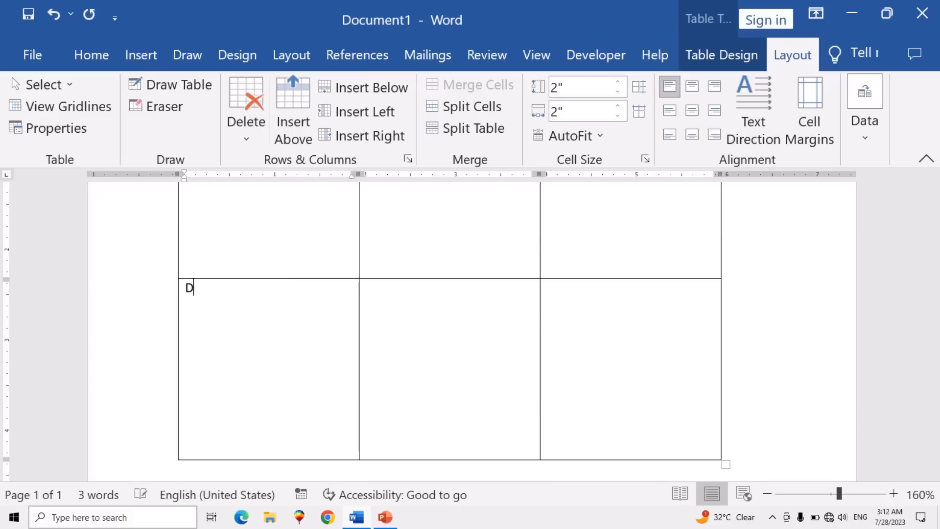
left_click(408, 368)
type("E")
left_click(584, 326)
type("F")
scroll(583, 341, "up", 2)
scroll(582, 342, "up", 1)
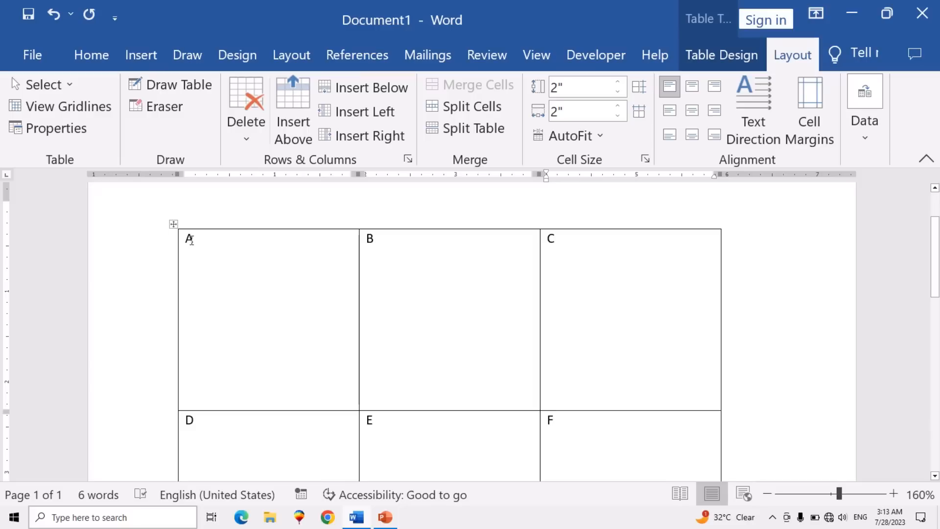
Select all six table cells and enlarge their text to font size 16
double_click(190, 239)
left_click_drag(226, 270, 586, 431)
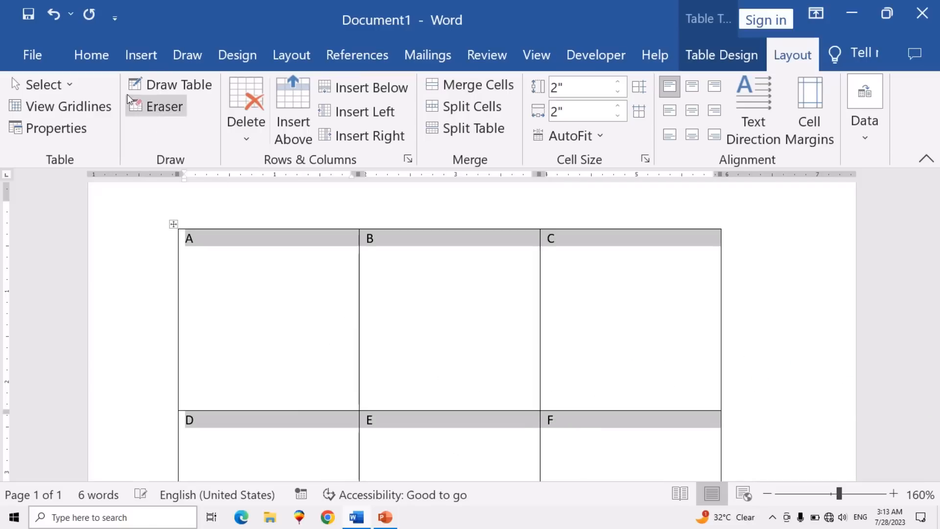
left_click(104, 59)
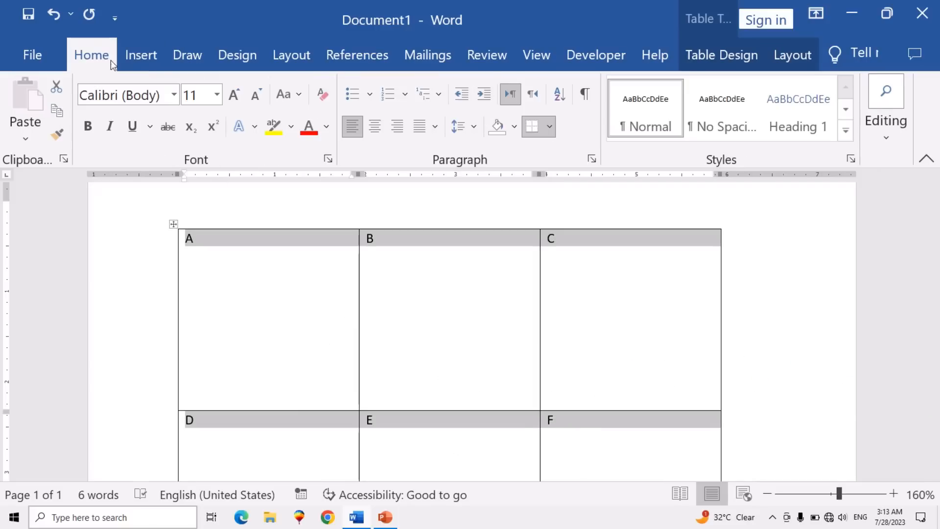
double_click(237, 96)
left_click(237, 96)
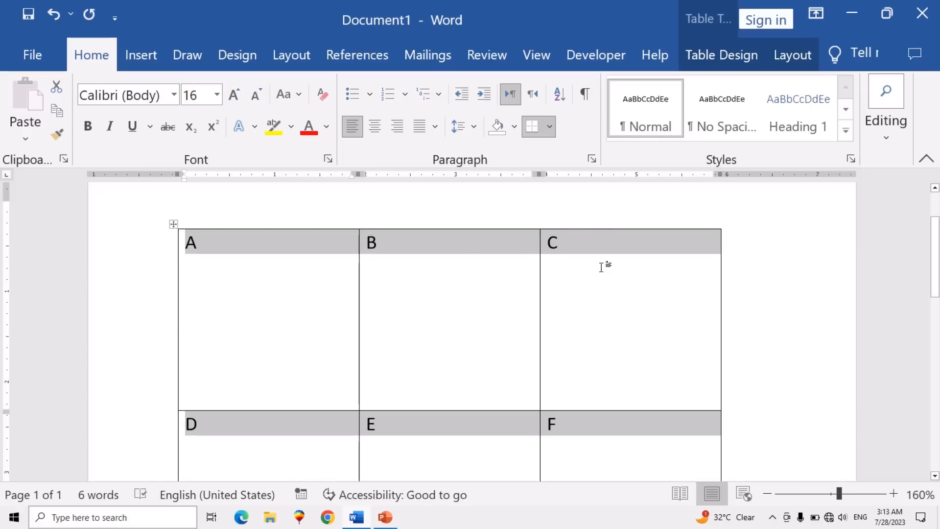
Try the top center, top right, center left, center, center right and three bottom alignments on the text of all six cells
left_click(783, 56)
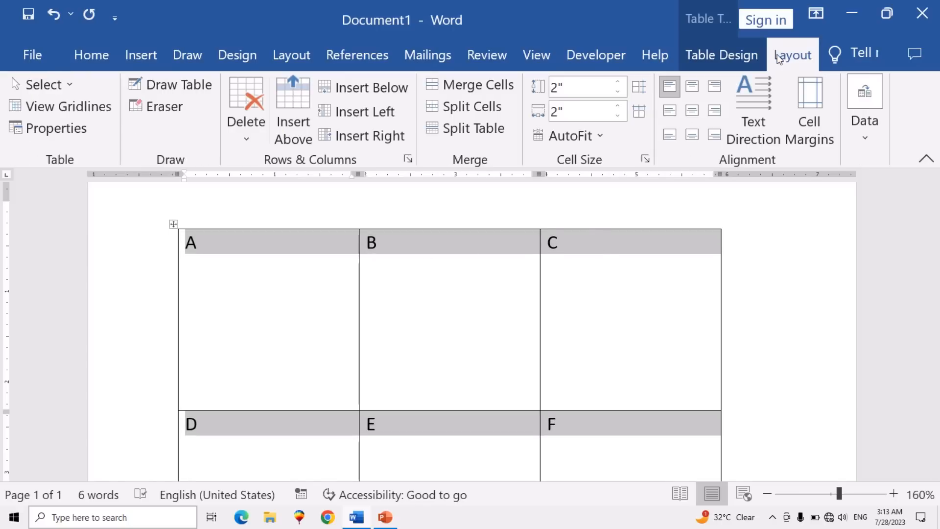
left_click(692, 90)
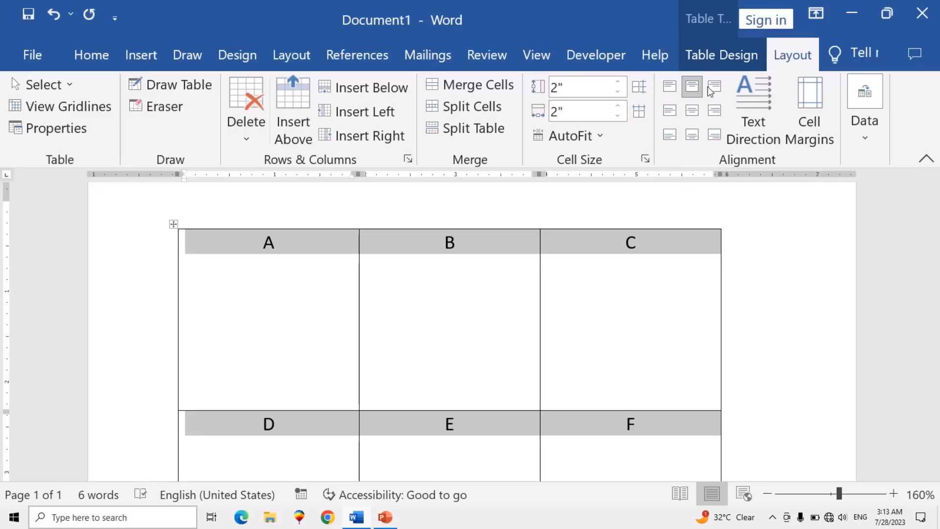
left_click(712, 90)
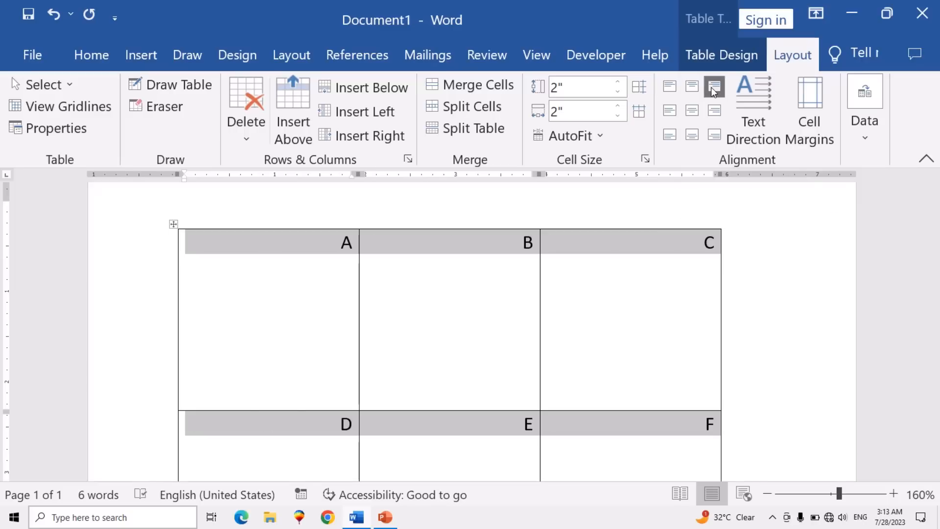
left_click(670, 111)
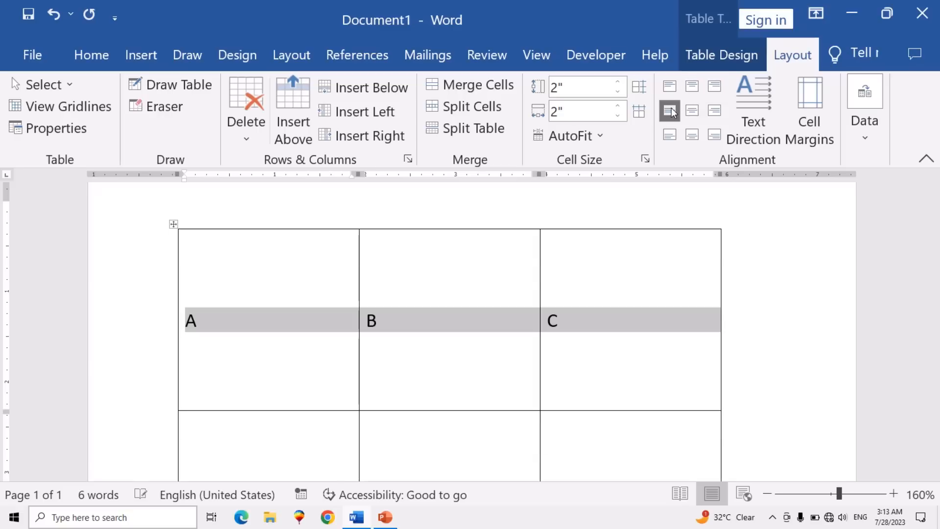
left_click(694, 113)
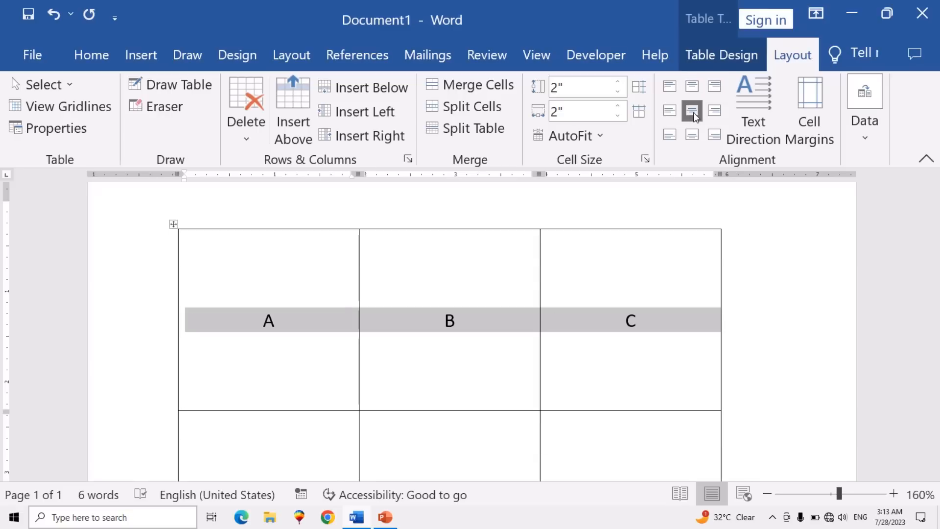
left_click(714, 111)
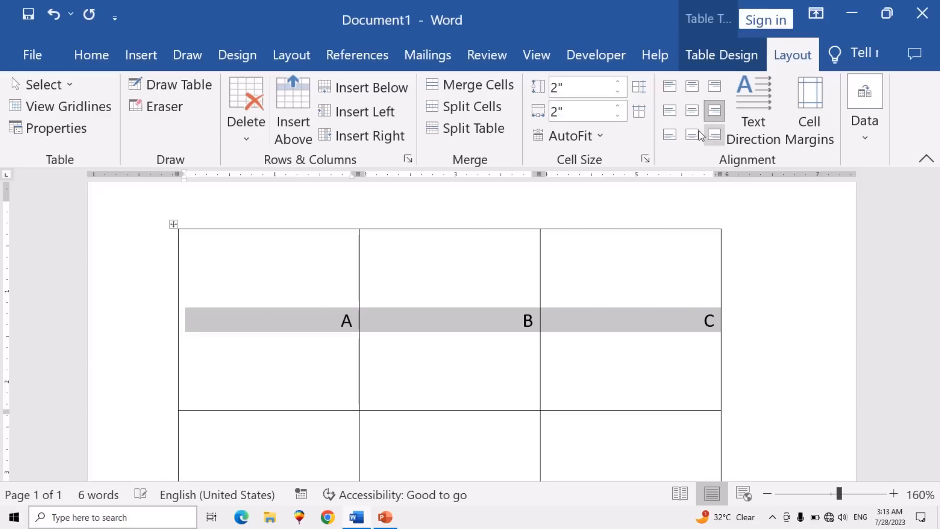
left_click(714, 134)
left_click(692, 135)
left_click(669, 136)
Center the text of all six cells both horizontally and vertically, and clear the selection
left_click(692, 112)
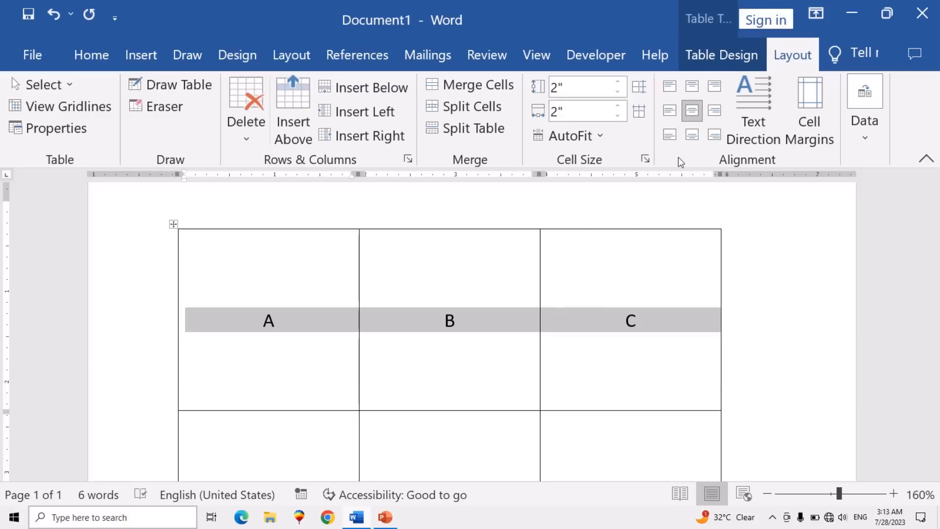
scroll(619, 274, "down", 2)
left_click(630, 287)
scroll(630, 289, "down", 2)
scroll(630, 289, "down", 3)
scroll(630, 288, "up", 6)
scroll(630, 289, "down", 6)
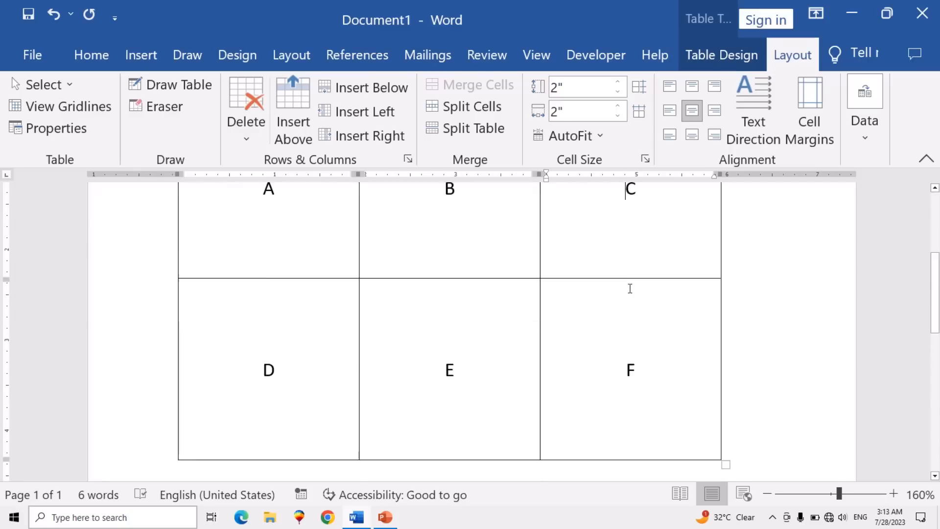
scroll(630, 288, "up", 6)
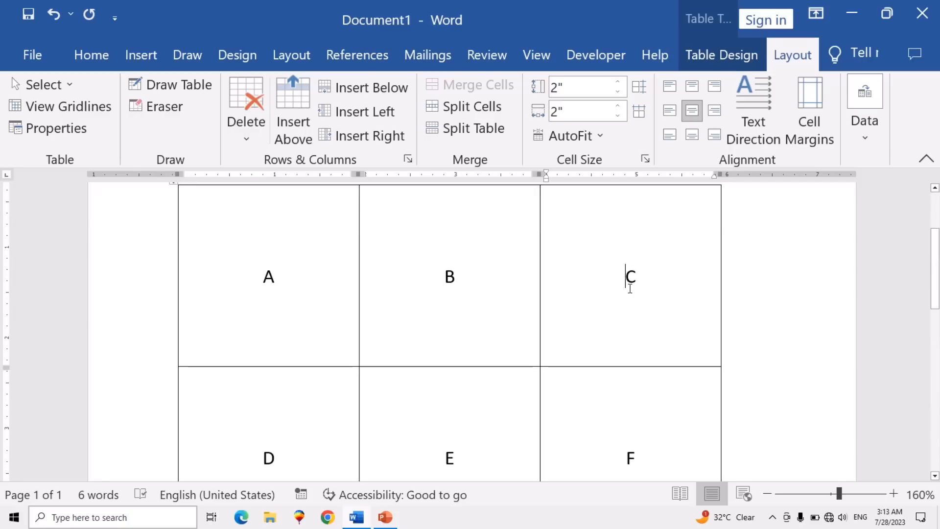
scroll(630, 289, "up", 1)
scroll(630, 288, "down", 1)
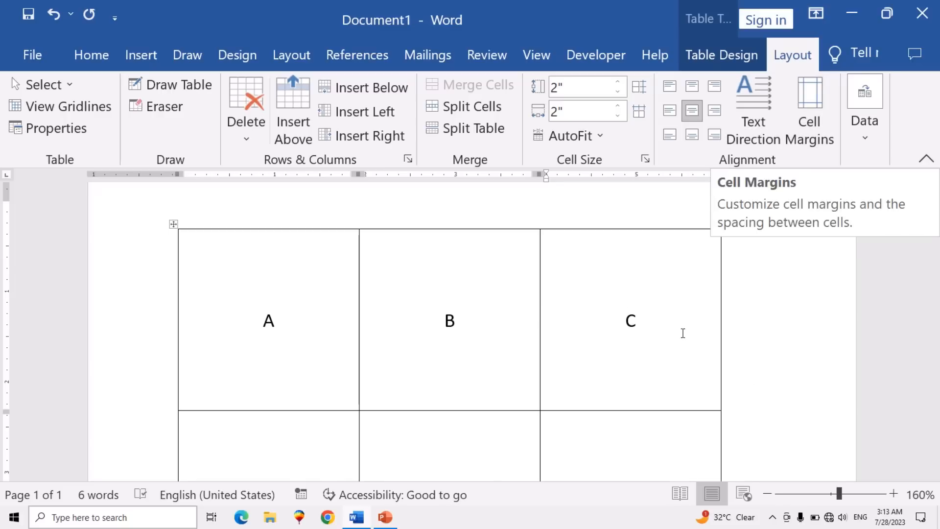
Add a blank line below the lettered table and insert a new table with two columns and two rows there
scroll(583, 397, "down", 4)
scroll(492, 374, "down", 2)
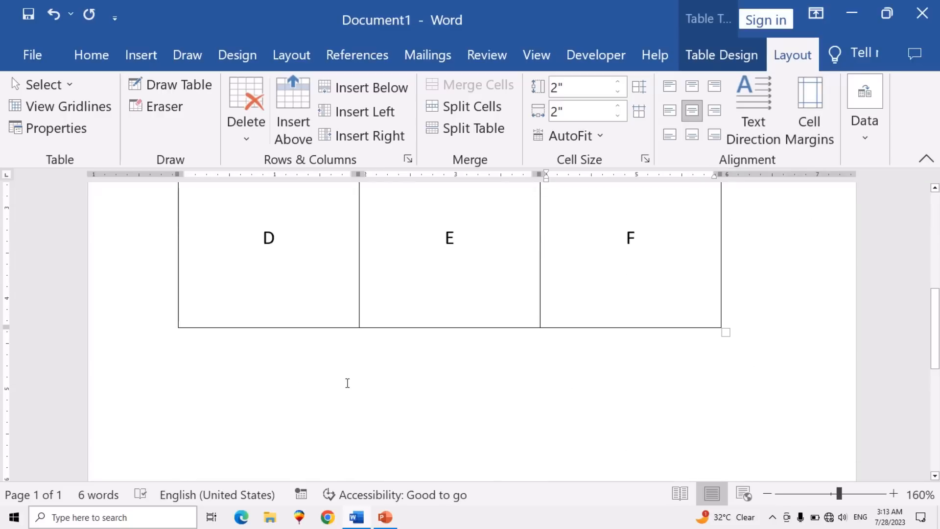
left_click(184, 345)
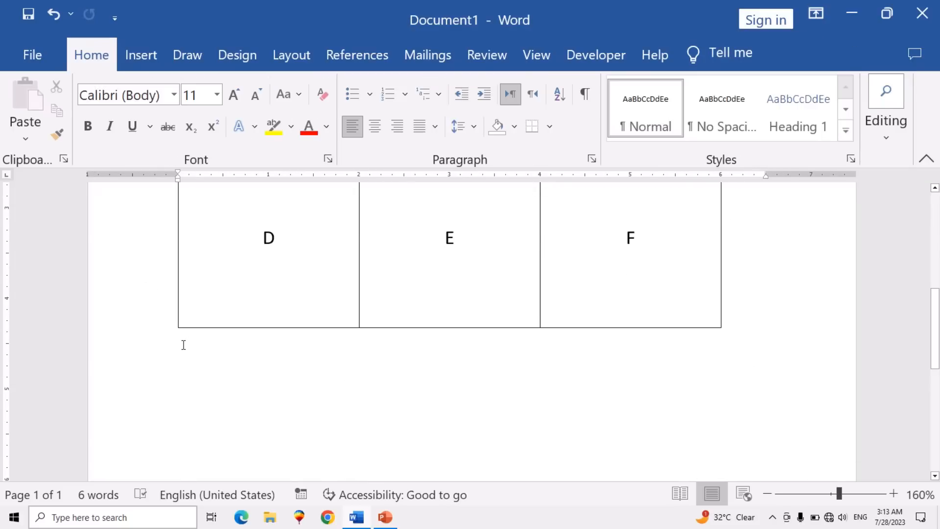
key("Return")
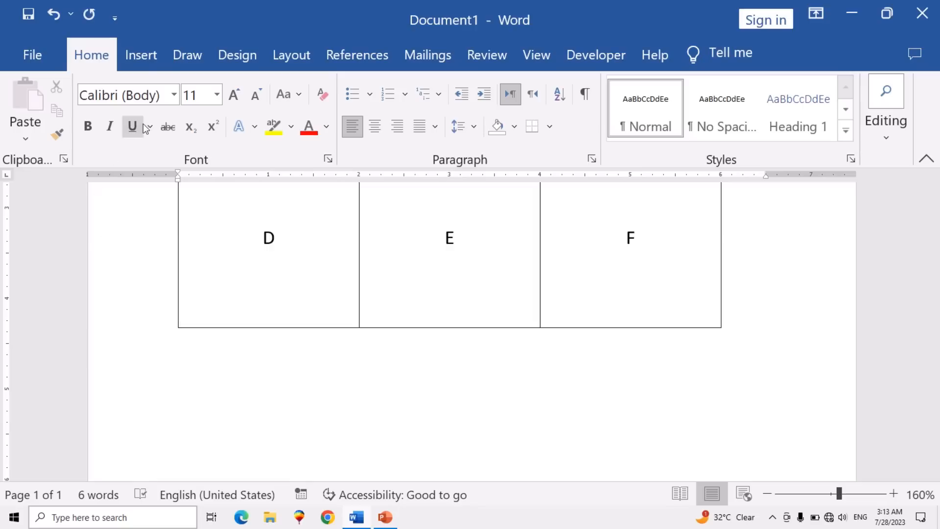
left_click(143, 57)
left_click(70, 132)
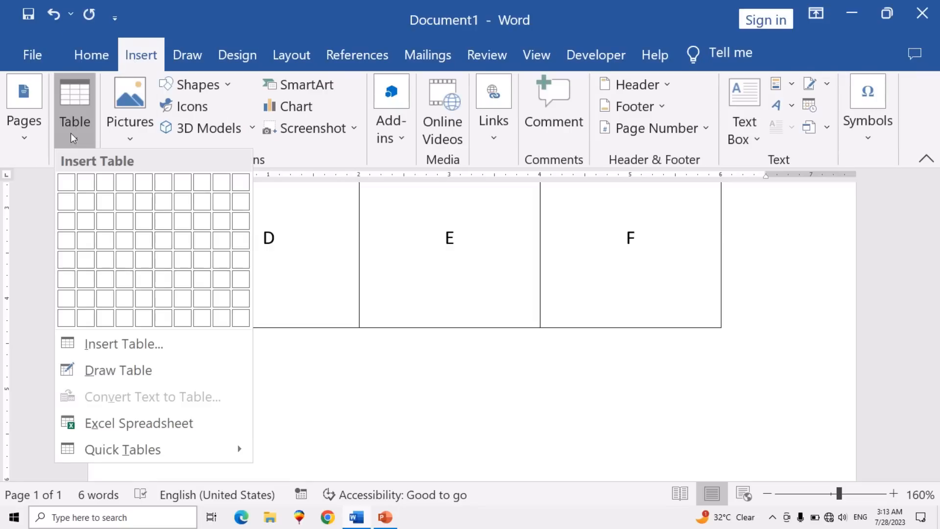
left_click(95, 215)
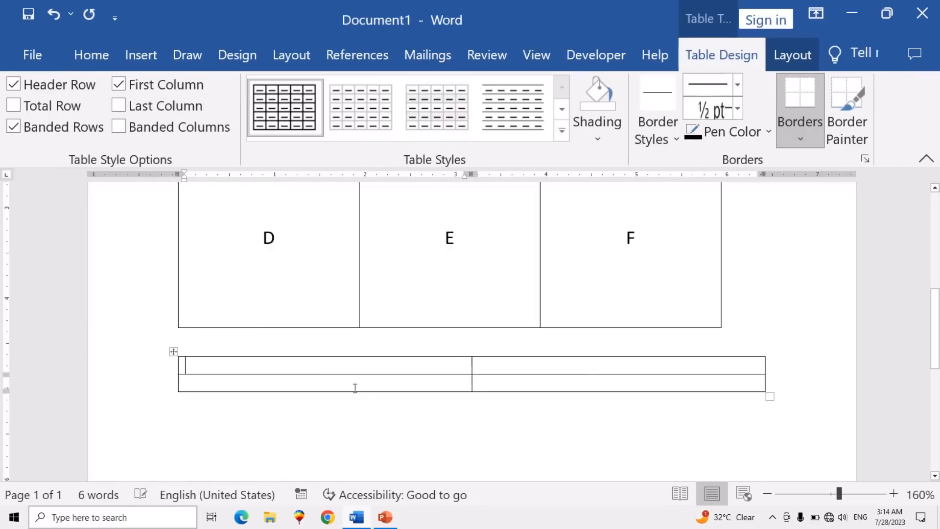
Select the first column of the new lower table and review its default cell margin and spacing options without changing them
left_click_drag(383, 366, 390, 380)
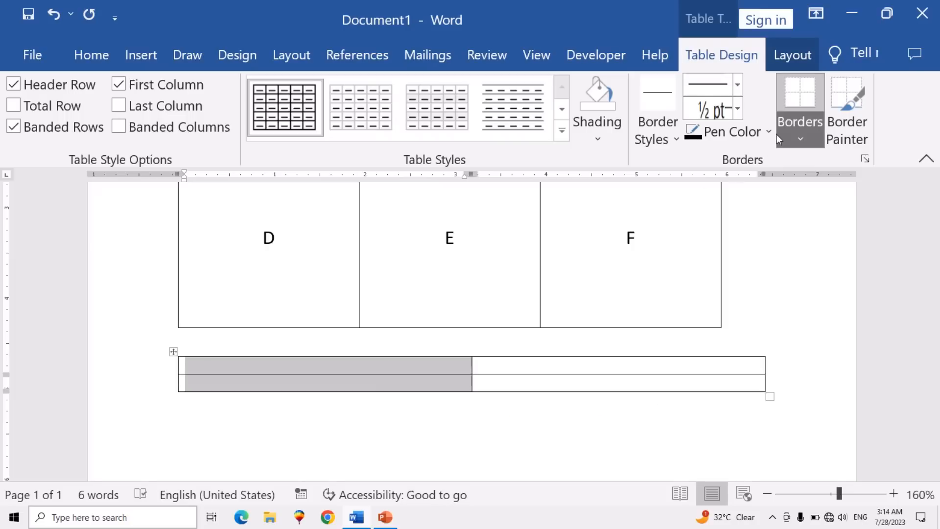
left_click(775, 55)
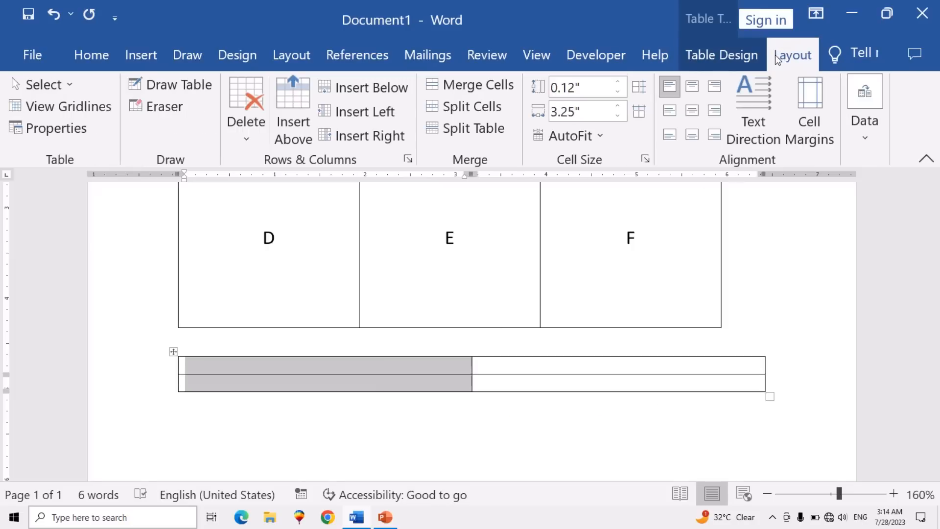
left_click(801, 105)
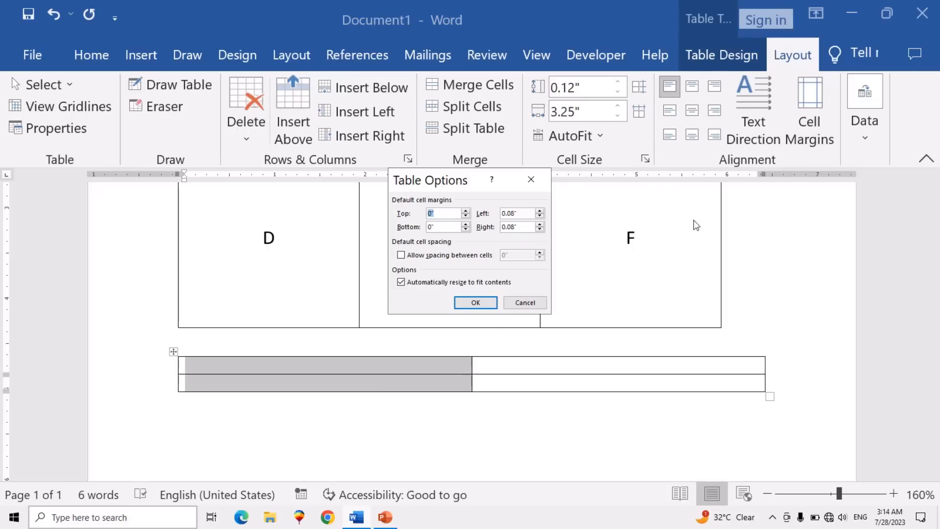
left_click(473, 303)
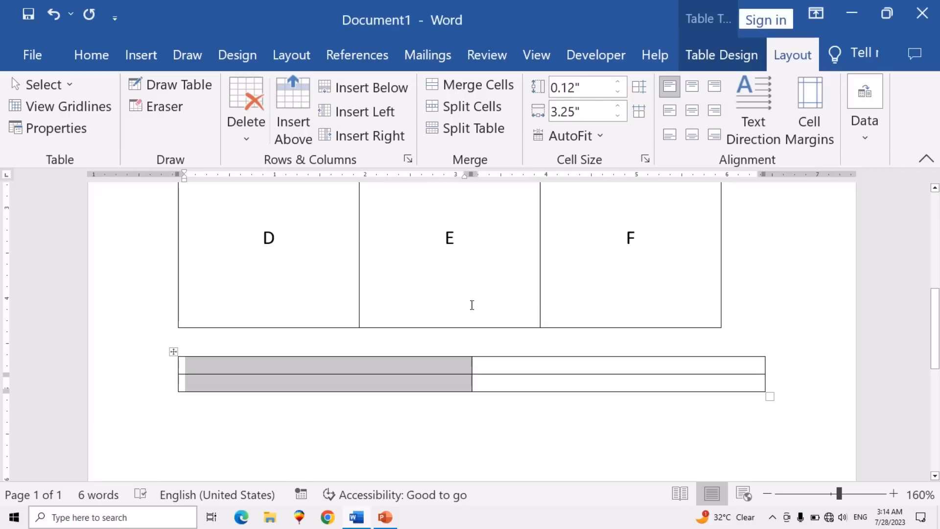
left_click(812, 131)
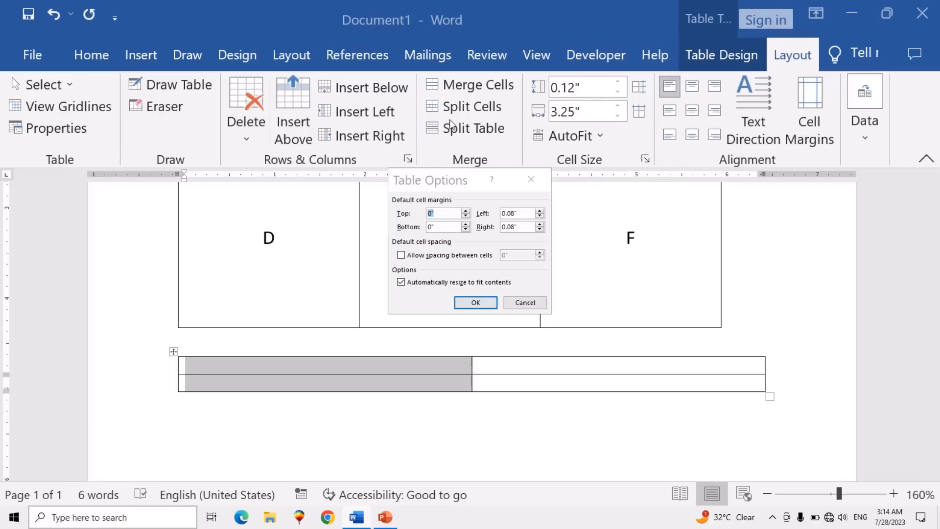
left_click(529, 181)
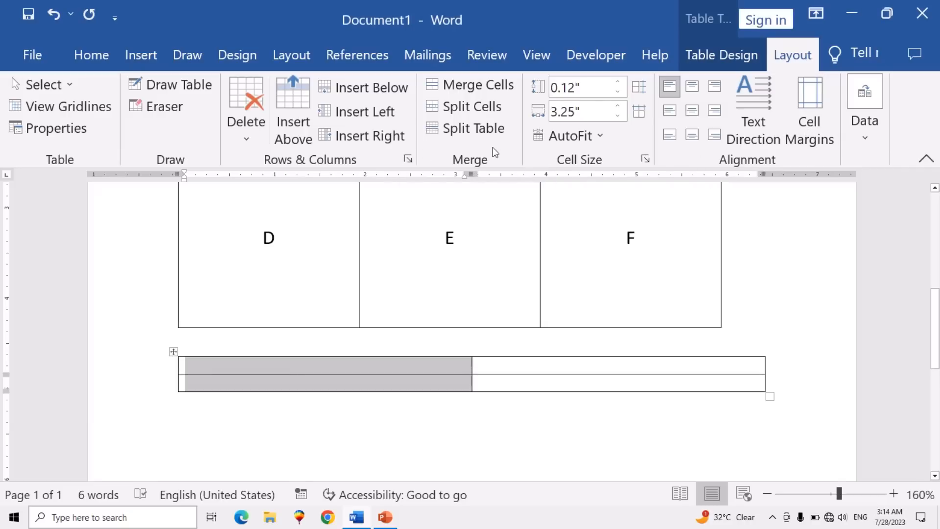
Merge the two selected first-column cells of the lower table into one cell and clear the selection
left_click(467, 85)
scroll(394, 420, "down", 1)
left_click(384, 411)
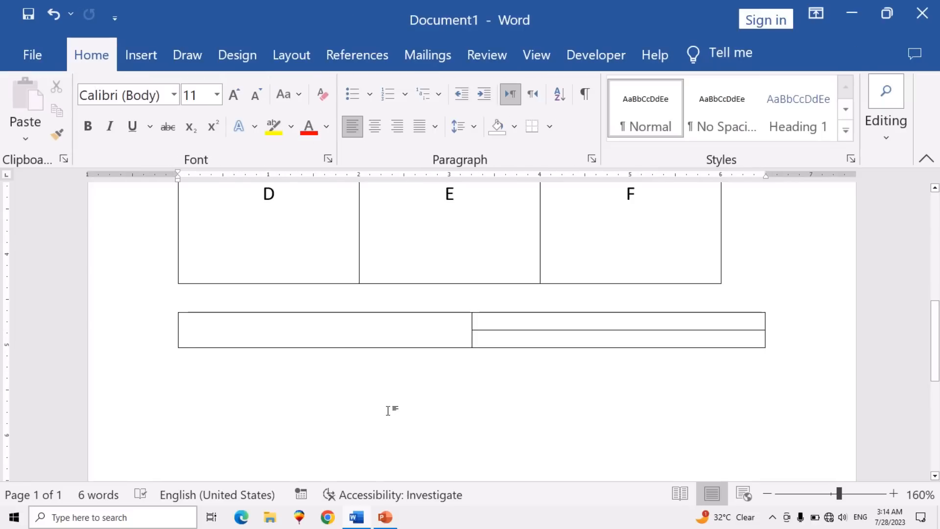
scroll(378, 383, "down", 2)
scroll(377, 383, "up", 3)
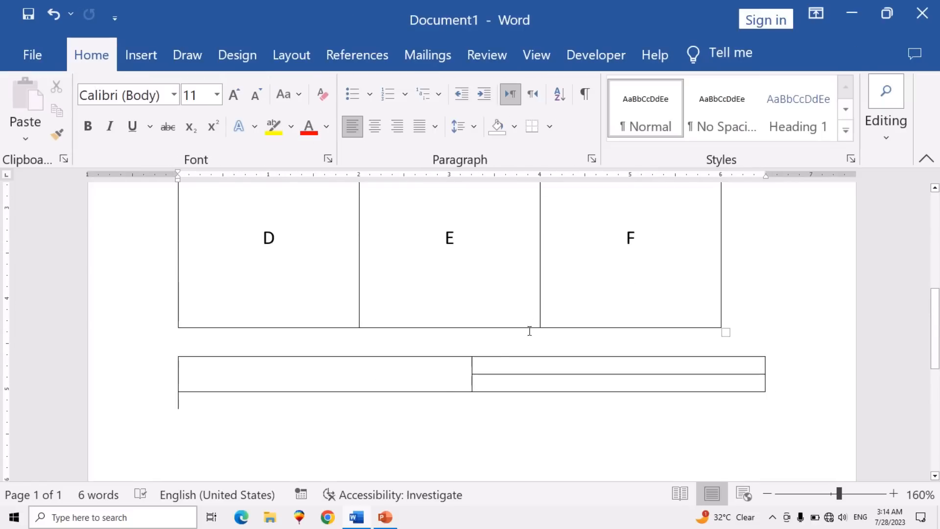
Place the cursor in the merged cell, bring back the table layout commands and look over the lettered table
left_click(436, 377)
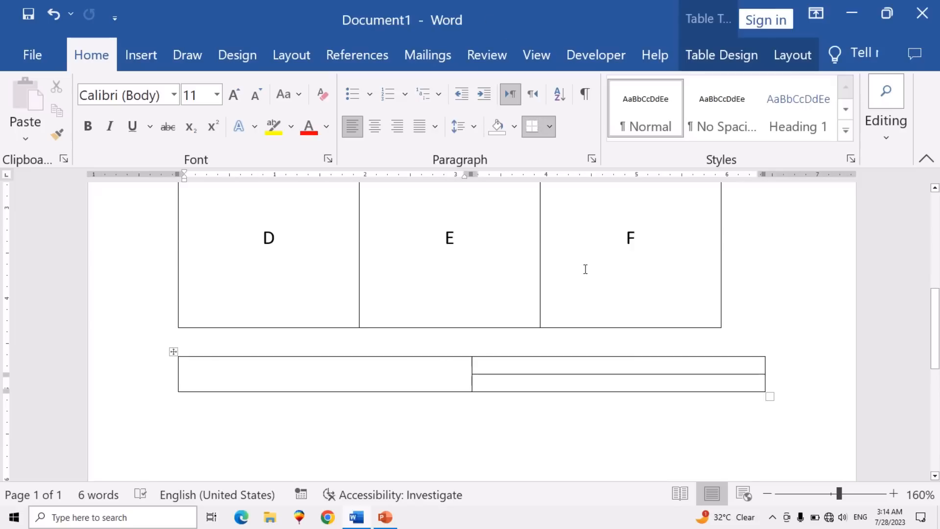
left_click(789, 54)
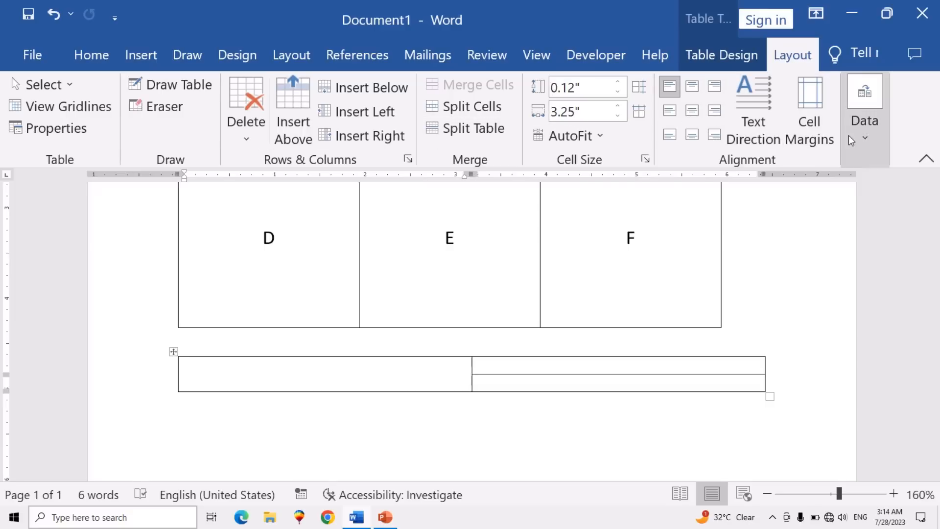
scroll(384, 388, "up", 5)
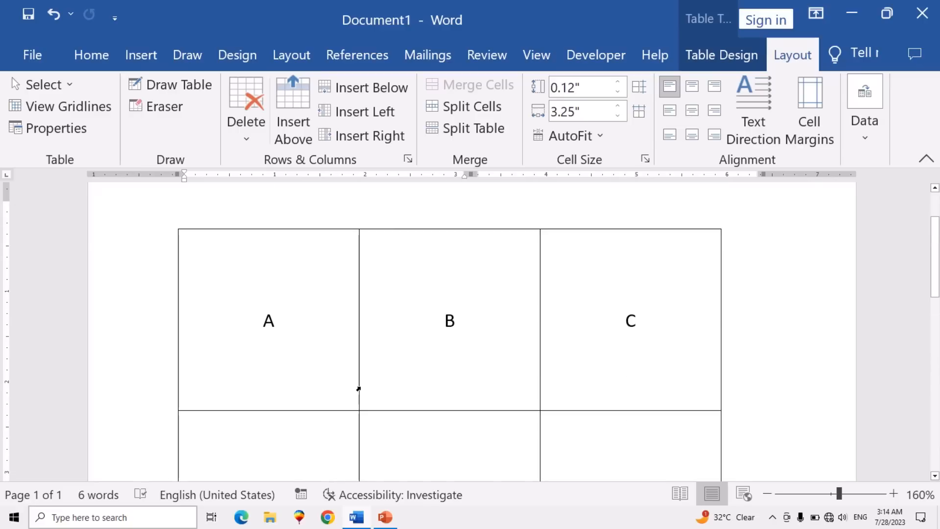
scroll(358, 388, "down", 1)
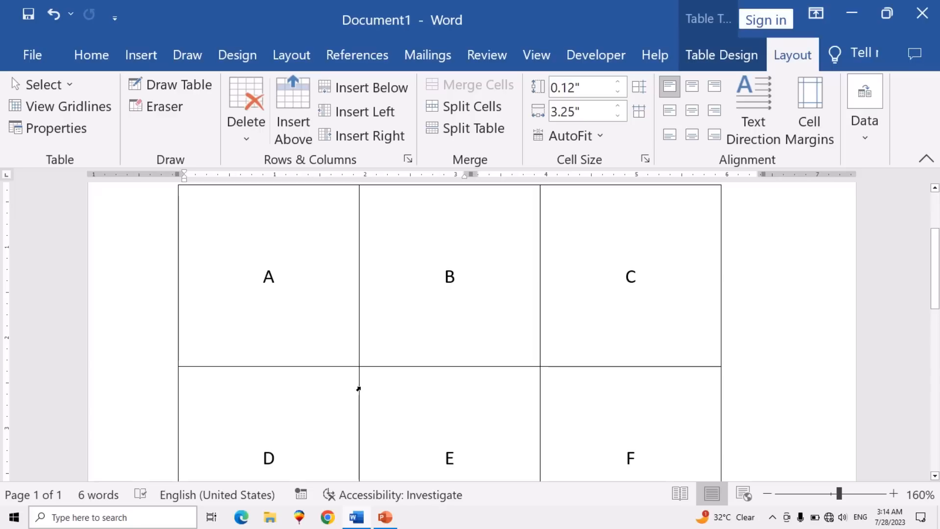
scroll(343, 368, "down", 2)
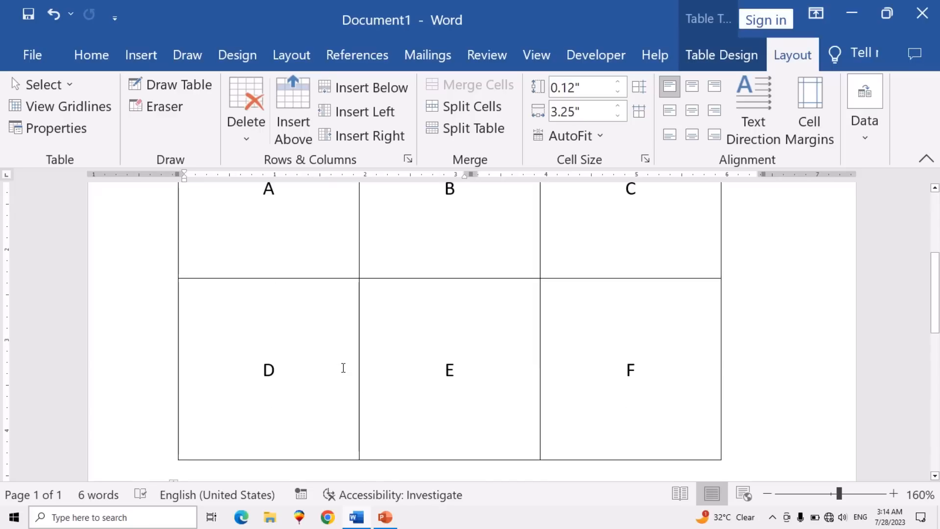